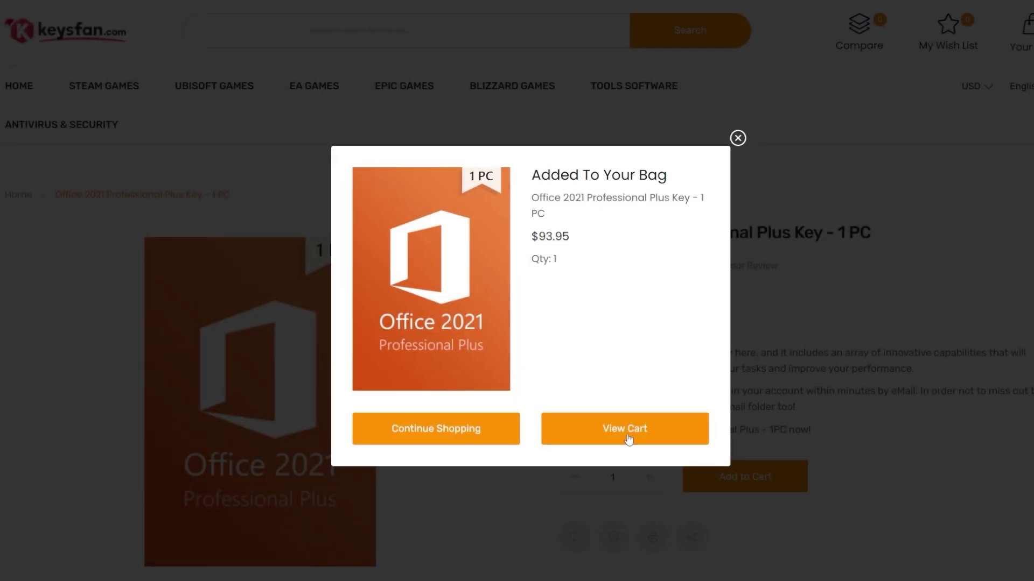
Apply discount code VDE50 in the Keysfan cart, bringing the Office 2021 total to $48.15
{"action": "left_click", "coordinate": [628, 440]}
{"action": "left_click", "coordinate": [940, 433]}
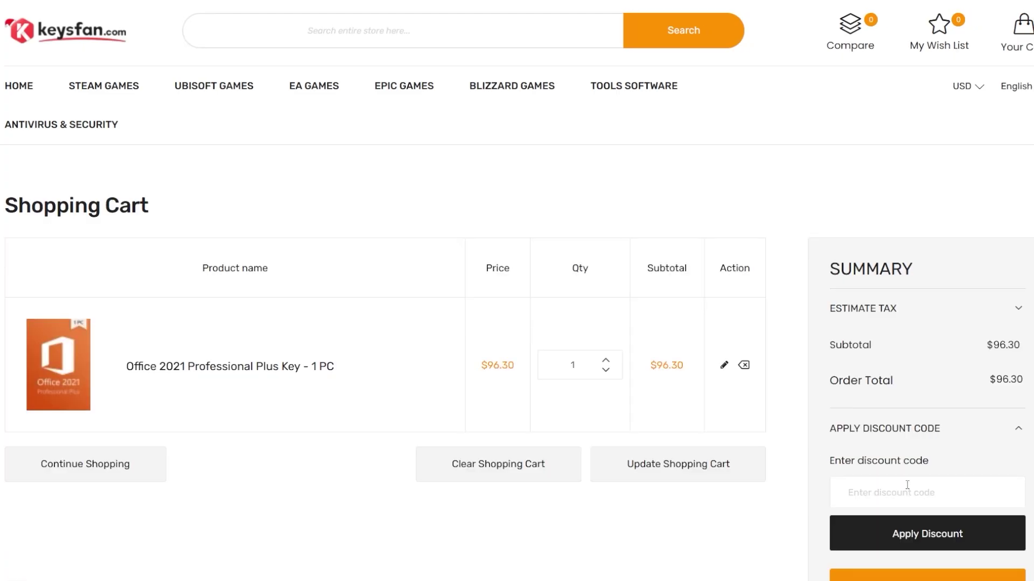
{"action": "type", "text": "VDE50"}
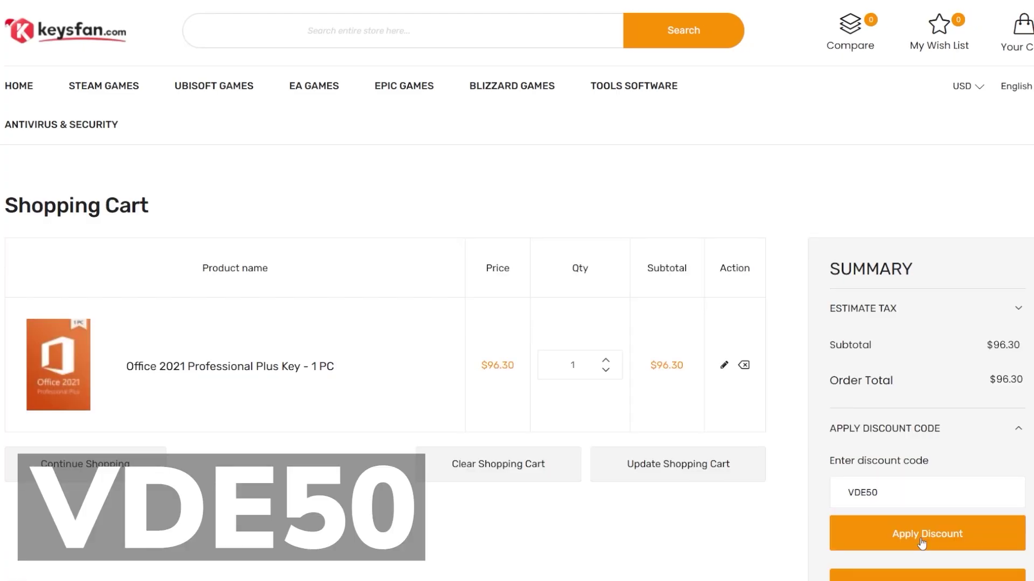
{"action": "left_click", "coordinate": [921, 535]}
{"action": "scroll", "coordinate": [999, 388], "scroll_direction": "down", "scroll_amount": 3}
{"action": "double_click", "coordinate": [1007, 330]}
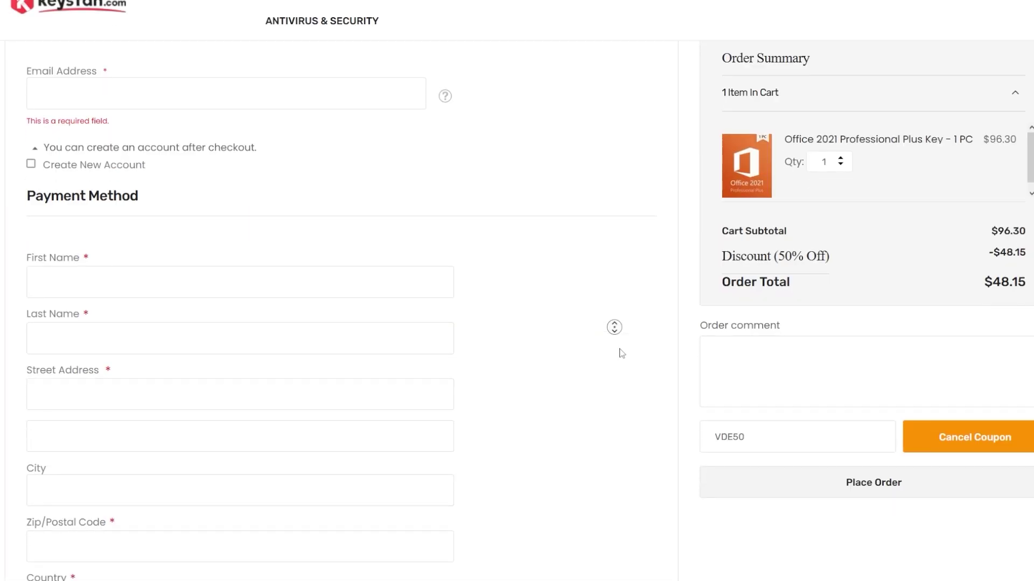
{"action": "scroll", "coordinate": [622, 354], "scroll_direction": "down", "scroll_amount": 6}
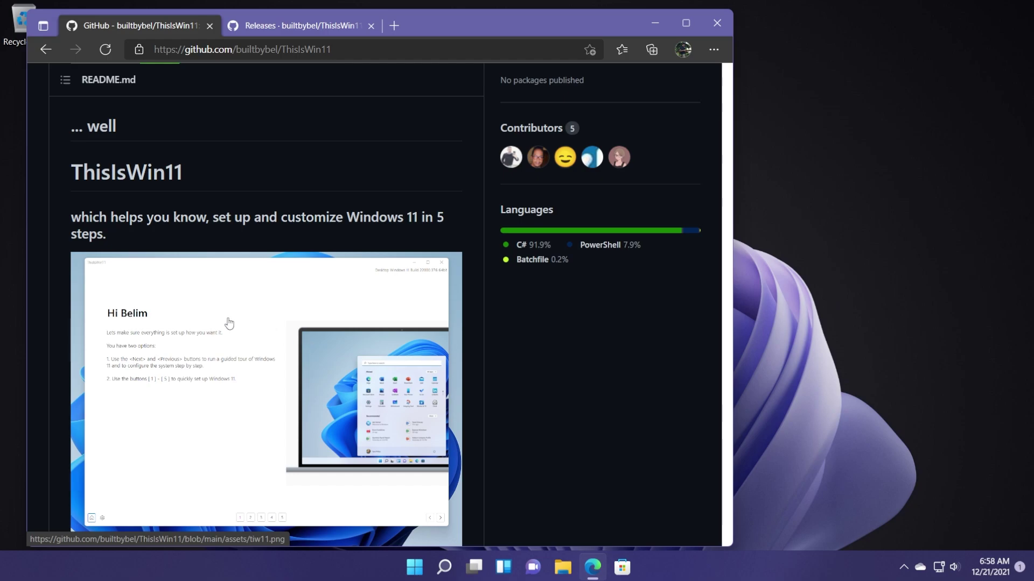
Browse the ThisIsWin11 README, then switch to the Releases page and scroll to version 1.0.10's assets
{"action": "scroll", "coordinate": [229, 323], "scroll_direction": "up", "scroll_amount": 8}
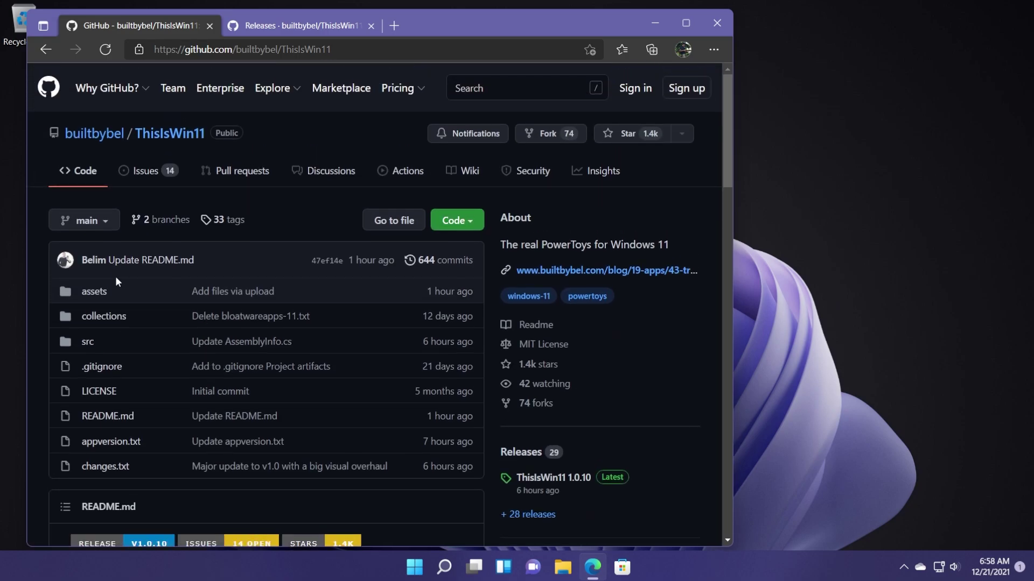
{"action": "scroll", "coordinate": [97, 268], "scroll_direction": "down", "scroll_amount": 10}
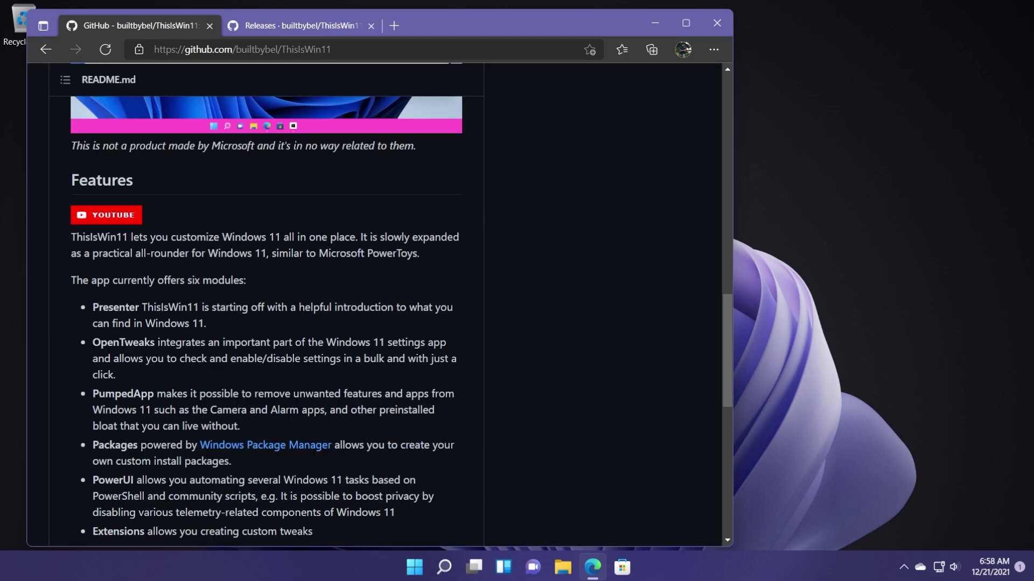
{"action": "scroll", "coordinate": [266, 323], "scroll_direction": "down", "scroll_amount": 1}
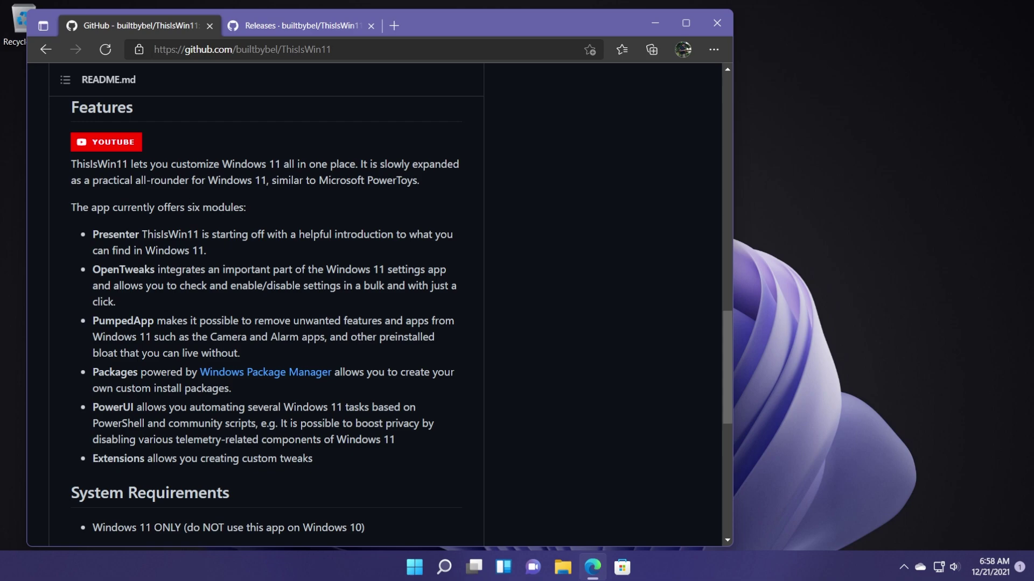
{"action": "scroll", "coordinate": [267, 304], "scroll_direction": "down", "scroll_amount": 3}
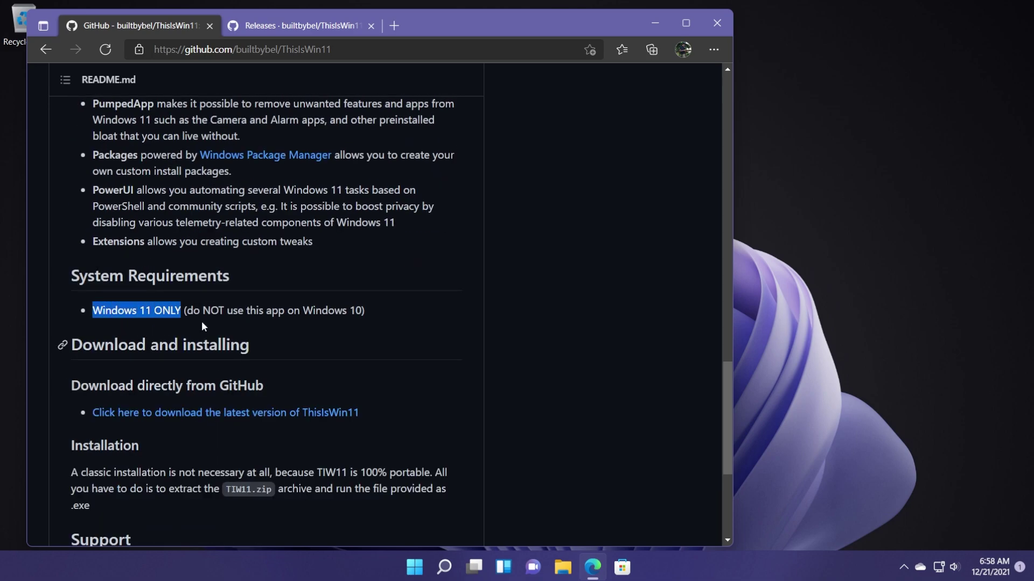
{"action": "scroll", "coordinate": [140, 320], "scroll_direction": "down", "scroll_amount": 3}
{"action": "scroll", "coordinate": [139, 320], "scroll_direction": "up", "scroll_amount": 7}
{"action": "scroll", "coordinate": [140, 320], "scroll_direction": "up", "scroll_amount": 5}
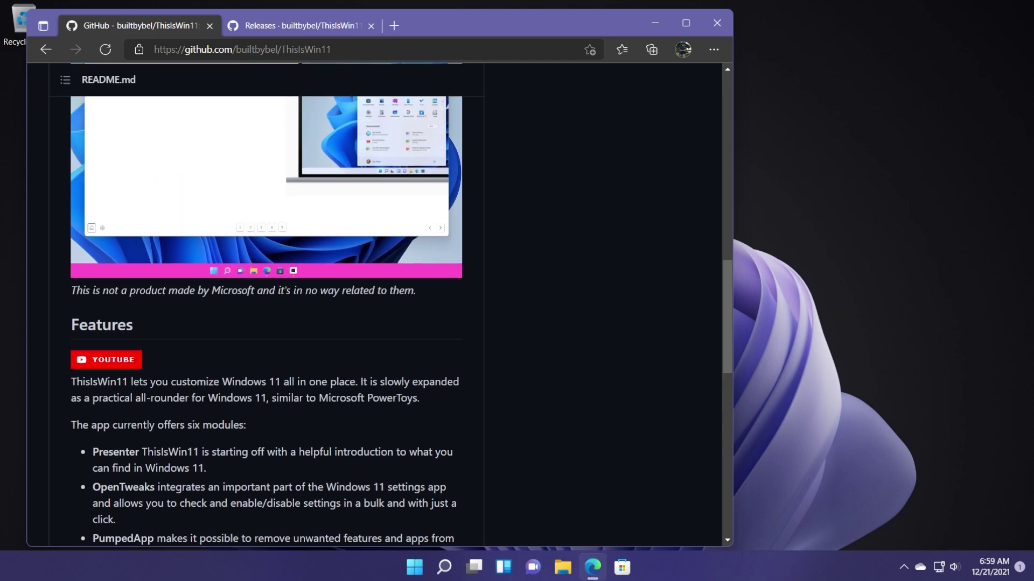
{"action": "scroll", "coordinate": [186, 315], "scroll_direction": "up", "scroll_amount": 2}
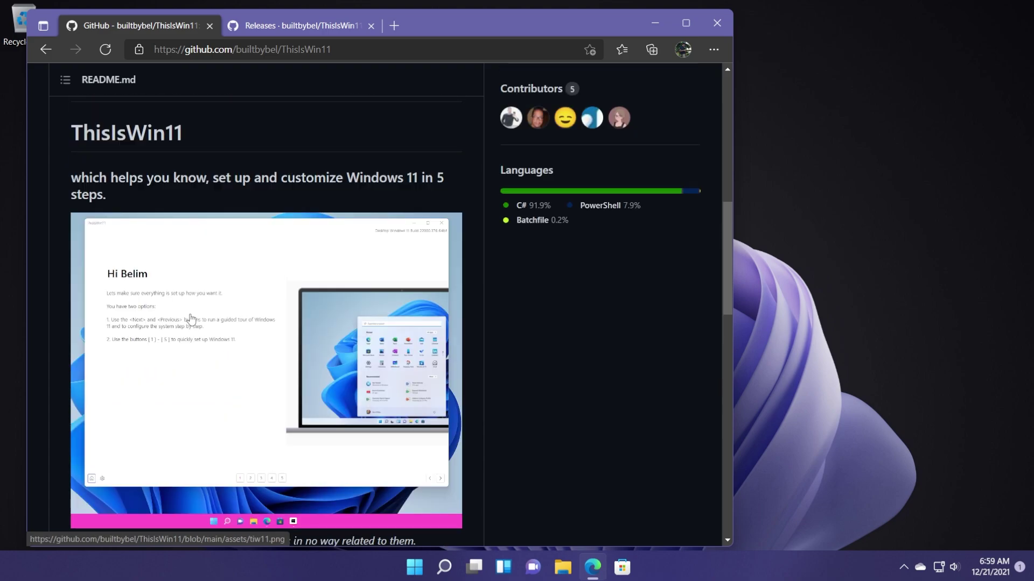
{"action": "key", "text": "ctrl+Tab"}
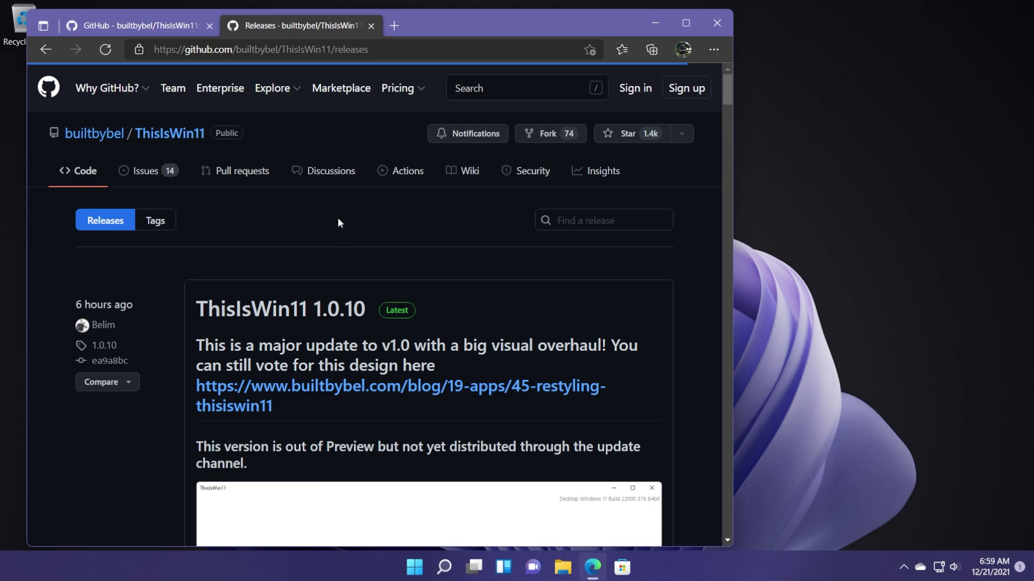
{"action": "scroll", "coordinate": [337, 221], "scroll_direction": "down", "scroll_amount": 10}
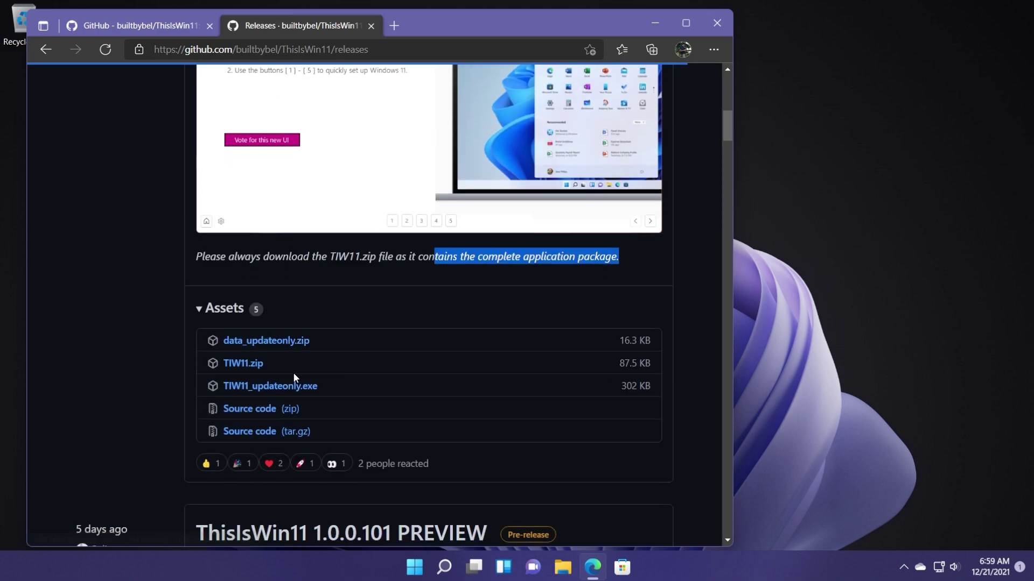
Download TIW11.zip and extract it into a TIW11 folder on the desktop
{"action": "left_click", "coordinate": [243, 364]}
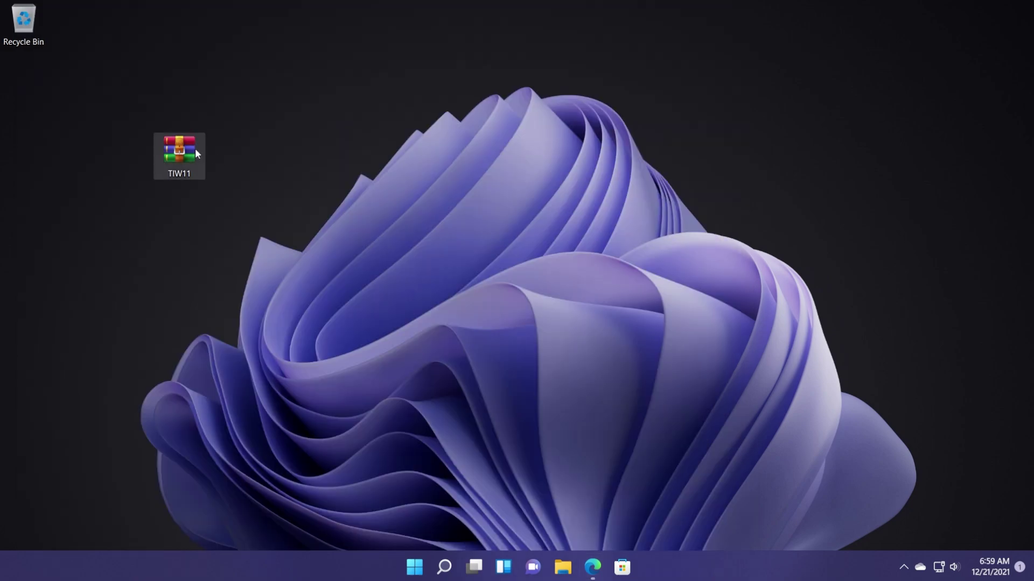
{"action": "right_click", "coordinate": [178, 149]}
{"action": "left_click", "coordinate": [252, 330]}
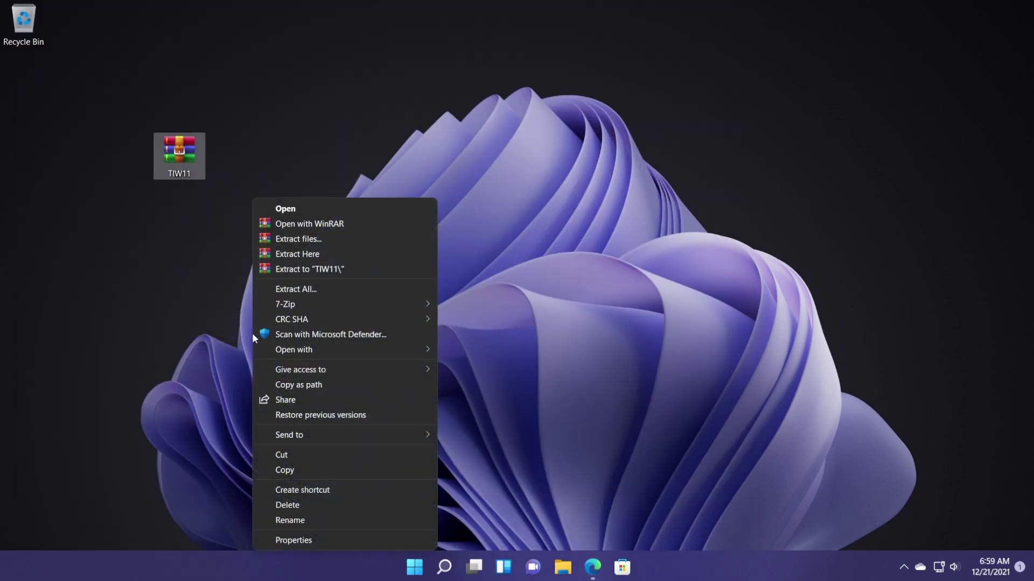
{"action": "left_click", "coordinate": [308, 268]}
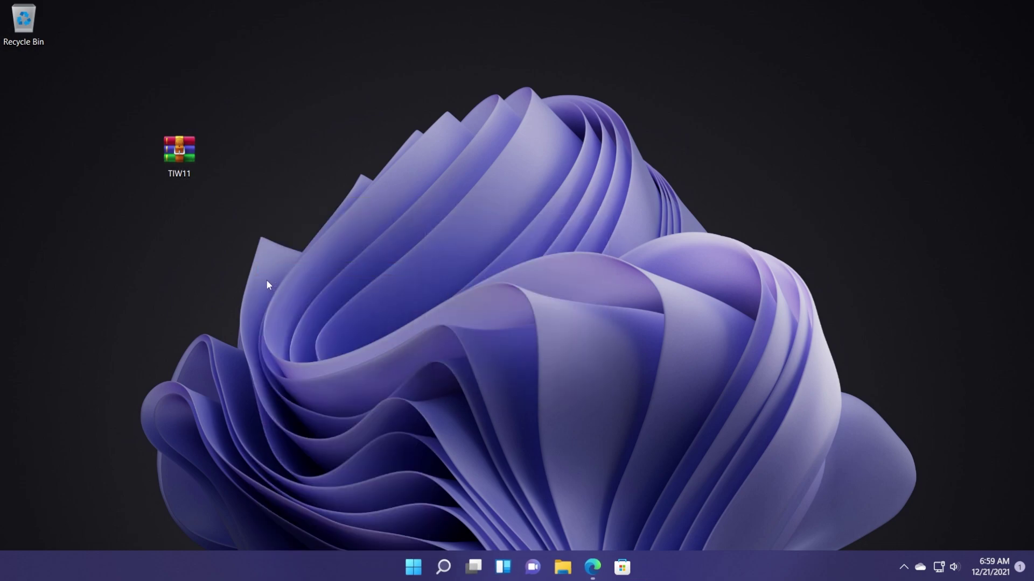
{"action": "left_click_drag", "start_coordinate": [22, 81], "coordinate": [184, 208]}
Open the TIW11 folder and launch ThisIsWin11 with administrator approval
{"action": "double_click", "coordinate": [176, 208]}
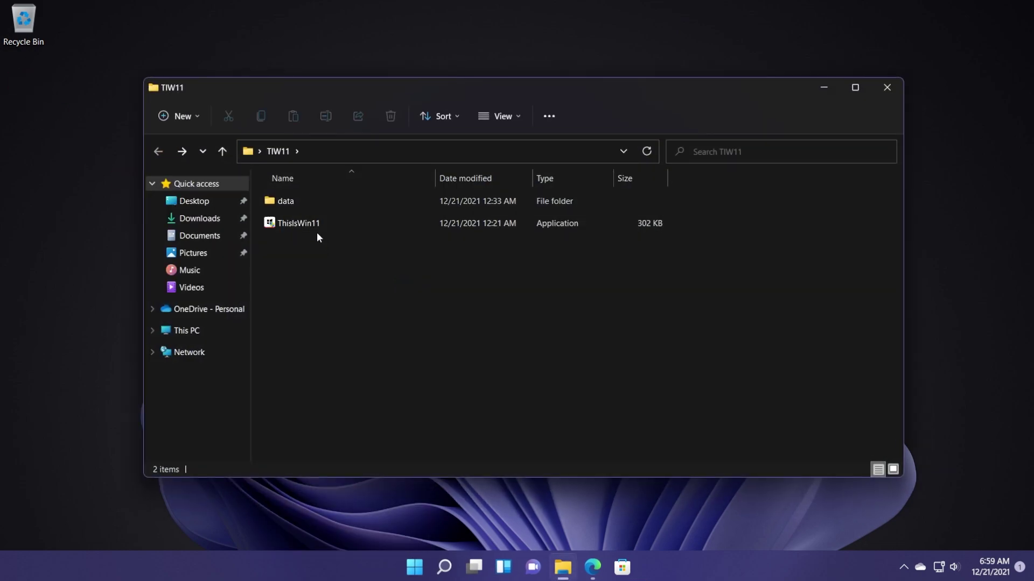
{"action": "left_click", "coordinate": [317, 232]}
{"action": "left_click", "coordinate": [318, 251]}
{"action": "double_click", "coordinate": [324, 229]}
{"action": "left_click", "coordinate": [447, 396]}
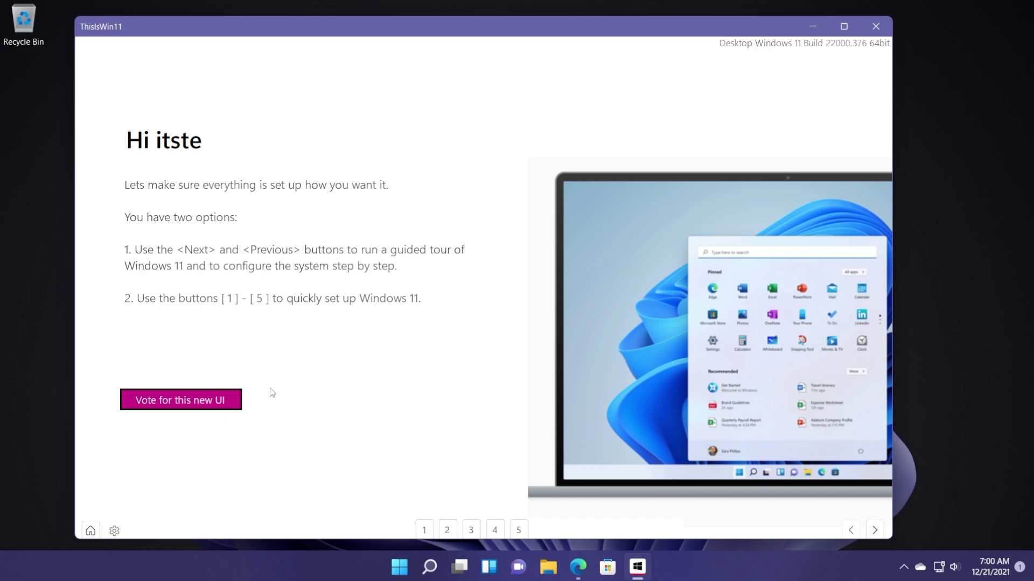
Tour the PumpedApp, app installer, PowerUI and Extensions pages of ThisIsWin11
{"action": "left_click", "coordinate": [446, 531]}
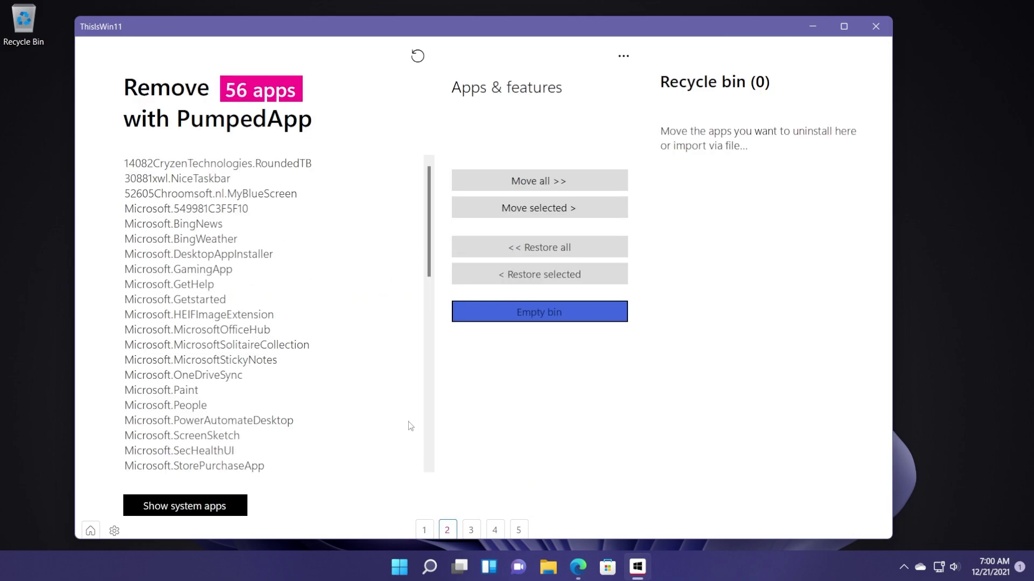
{"action": "left_click_drag", "start_coordinate": [425, 235], "coordinate": [410, 164]}
{"action": "left_click", "coordinate": [472, 531]}
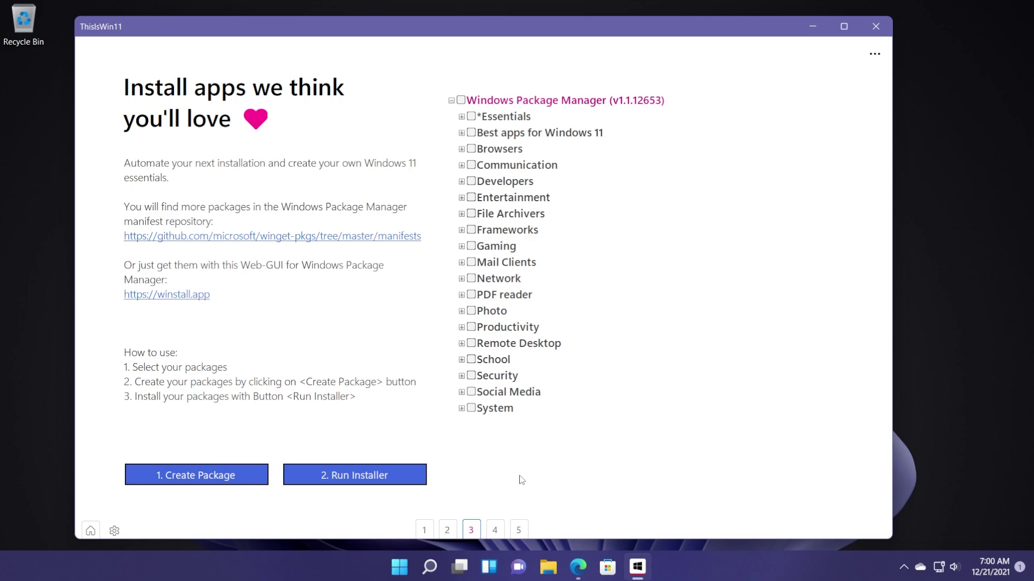
{"action": "left_click", "coordinate": [495, 530]}
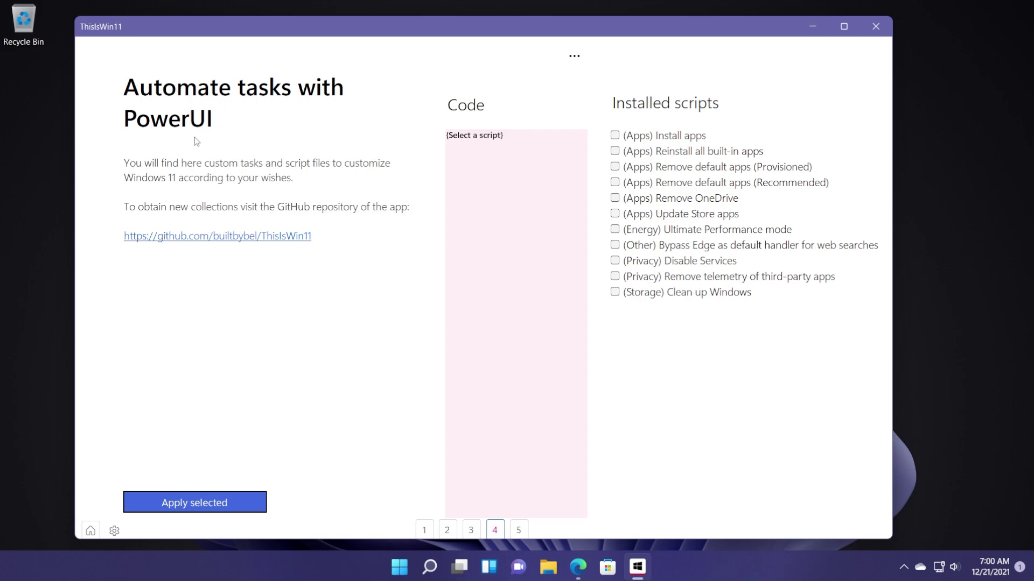
{"action": "left_click", "coordinate": [518, 530]}
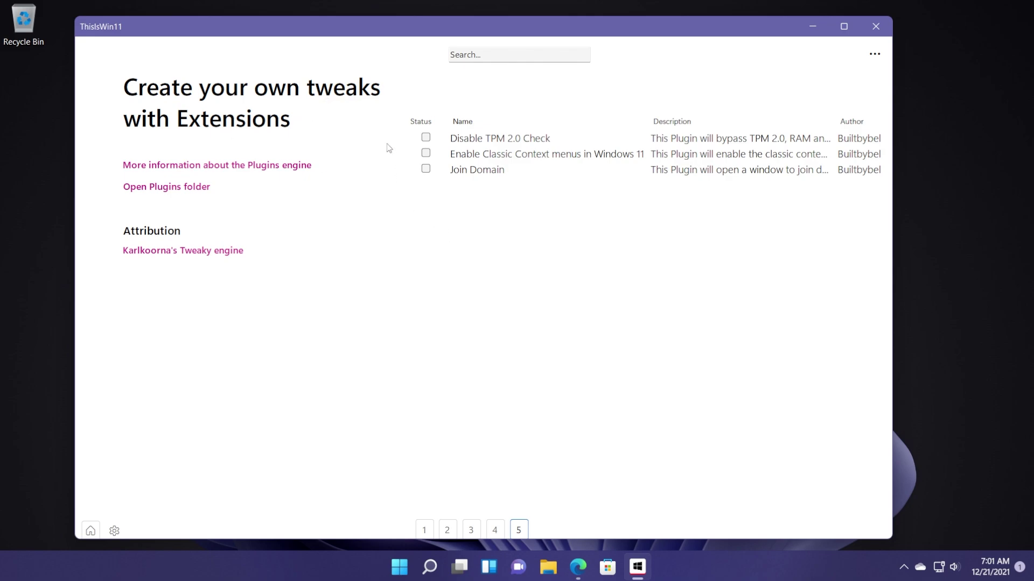
Return to OpenTweaks, run Check, and review the log reporting 51 of 62 settings needing attention
{"action": "left_click", "coordinate": [88, 532]}
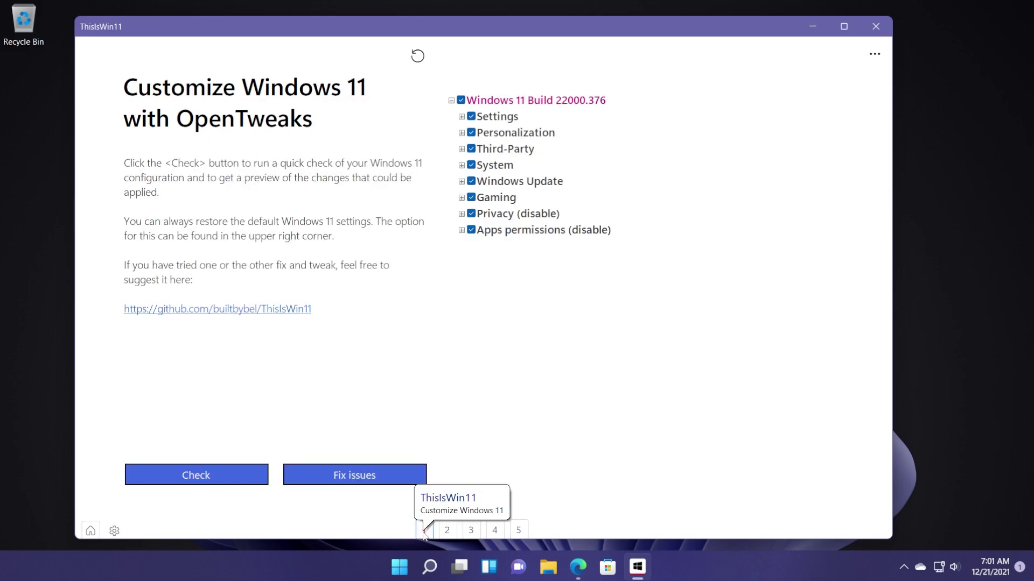
{"action": "left_click", "coordinate": [196, 473]}
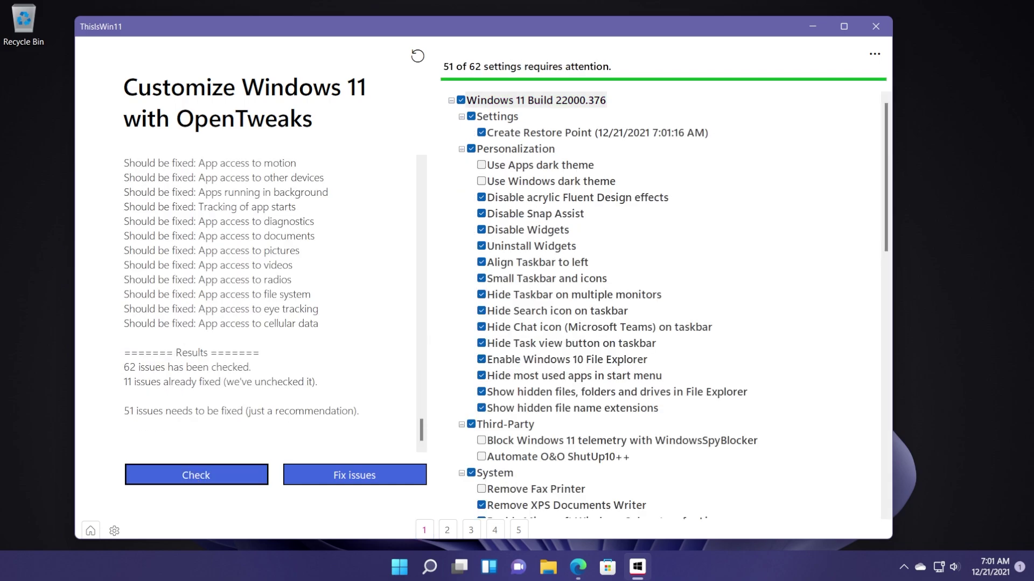
{"action": "scroll", "coordinate": [240, 300], "scroll_direction": "up", "scroll_amount": 3}
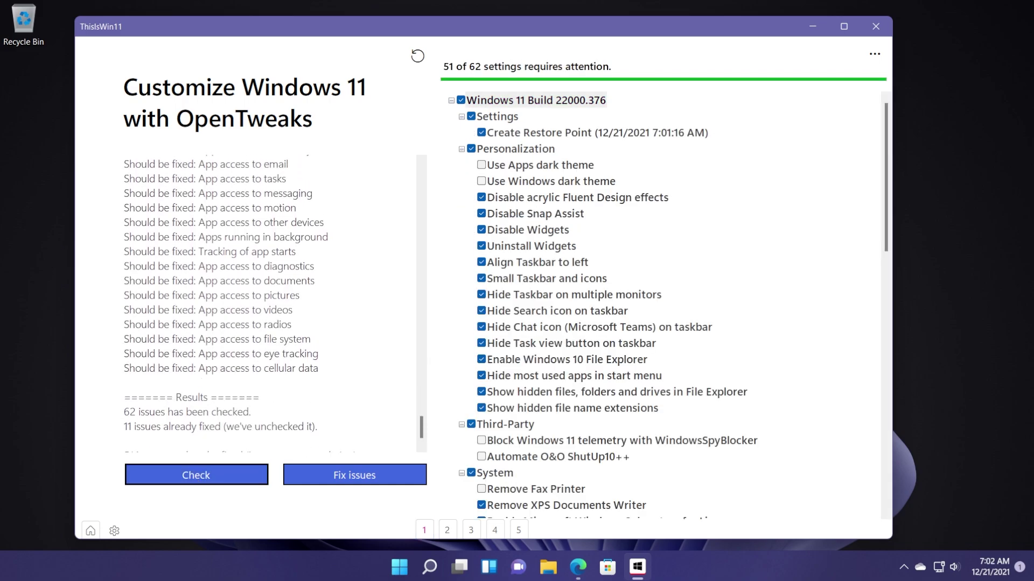
{"action": "scroll", "coordinate": [240, 299], "scroll_direction": "up", "scroll_amount": 10}
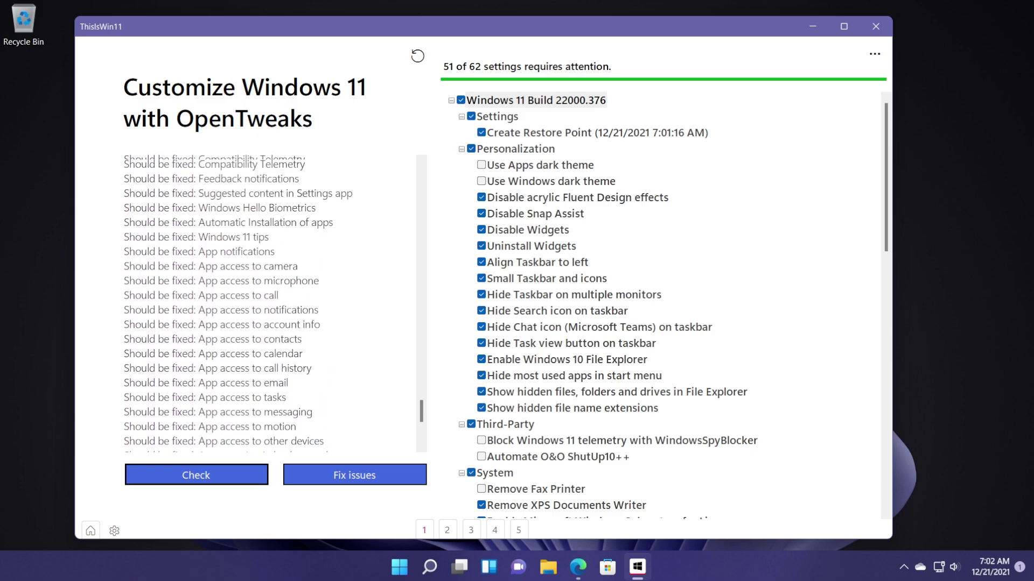
{"action": "scroll", "coordinate": [241, 299], "scroll_direction": "up", "scroll_amount": 10}
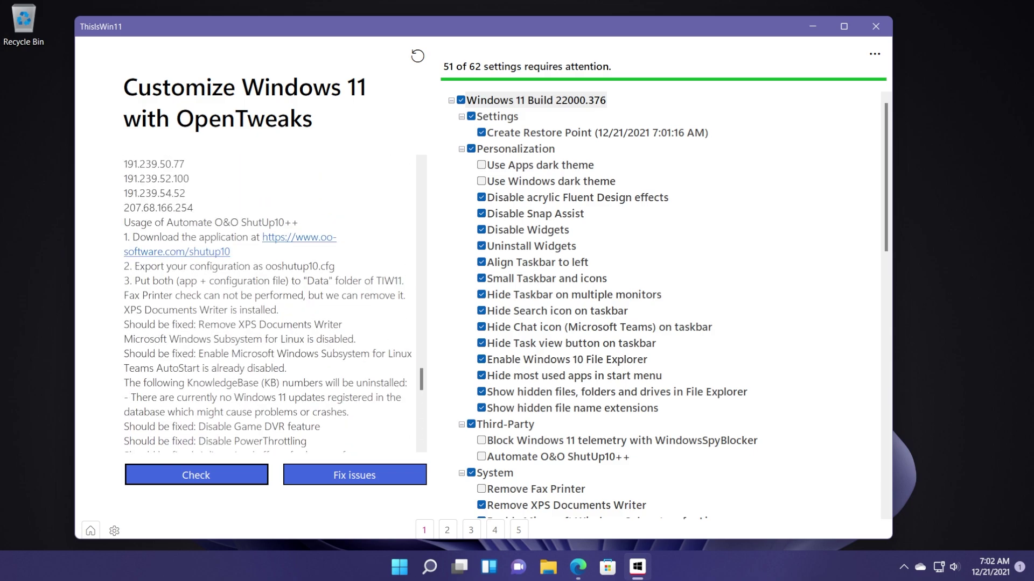
{"action": "scroll", "coordinate": [240, 299], "scroll_direction": "down", "scroll_amount": 3}
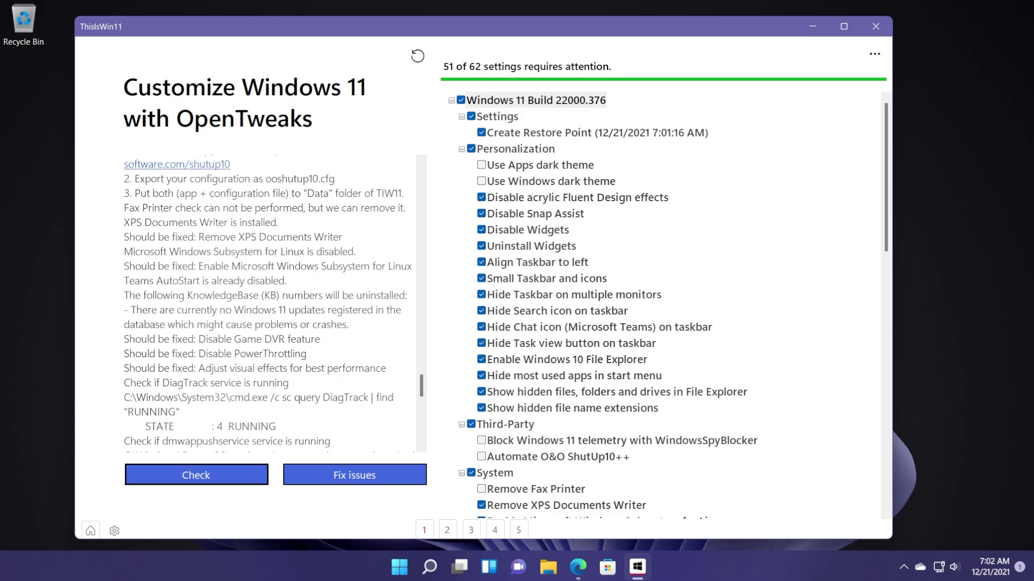
{"action": "scroll", "coordinate": [269, 304], "scroll_direction": "down", "scroll_amount": 1}
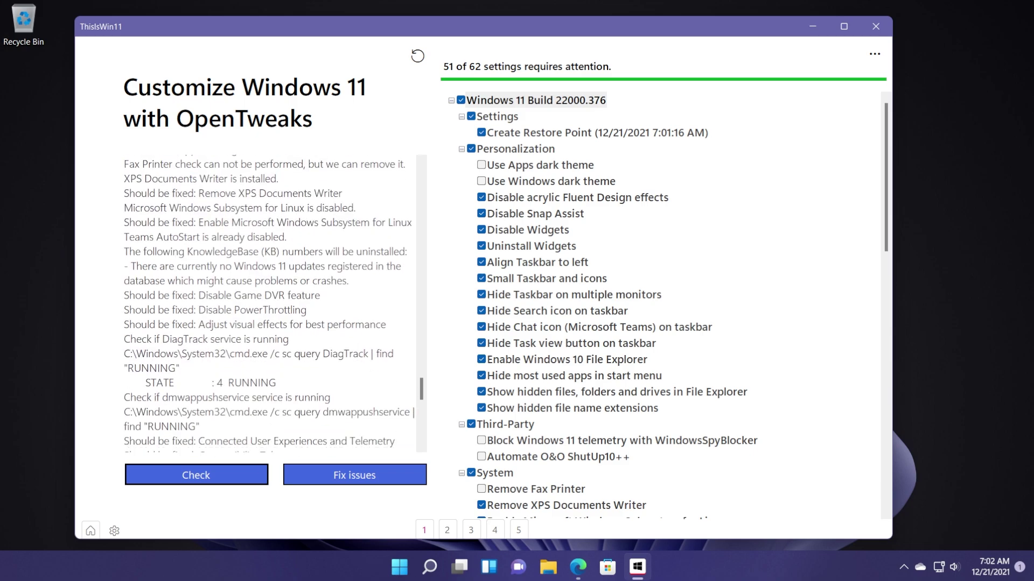
{"action": "scroll", "coordinate": [269, 304], "scroll_direction": "down", "scroll_amount": 3}
{"action": "scroll", "coordinate": [269, 304], "scroll_direction": "up", "scroll_amount": 4}
Scroll through the check results and uncheck Disable Widgets to leave it out of the fixes
{"action": "scroll", "coordinate": [267, 304], "scroll_direction": "up", "scroll_amount": 8}
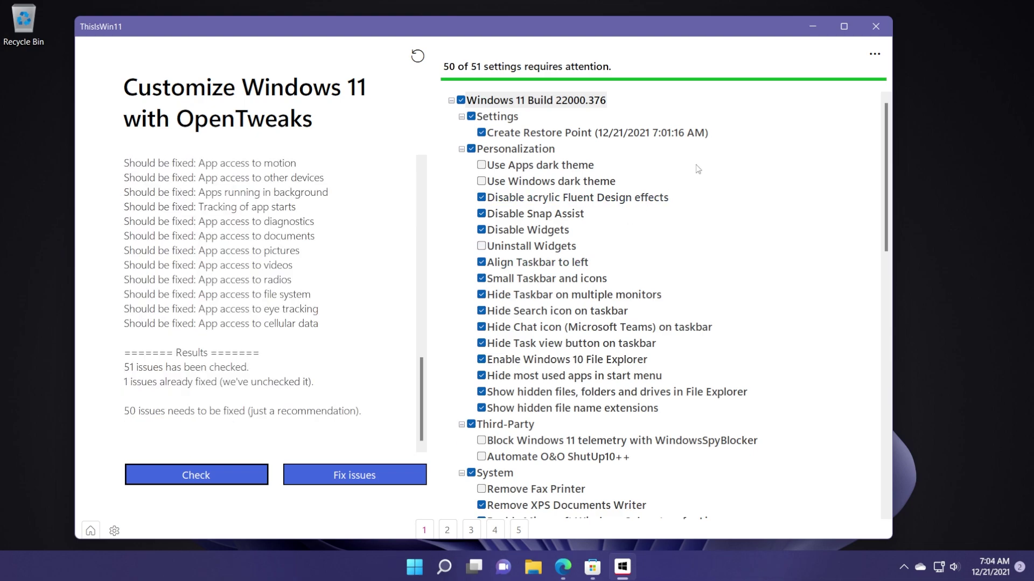
{"action": "scroll", "coordinate": [681, 178], "scroll_direction": "down", "scroll_amount": 1}
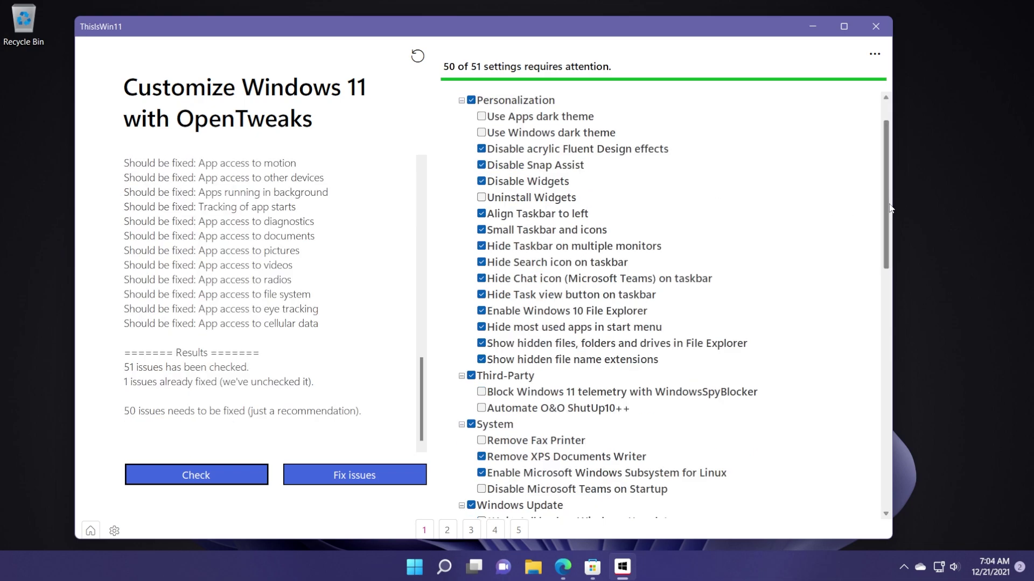
{"action": "left_click_drag", "start_coordinate": [887, 210], "coordinate": [853, 454]}
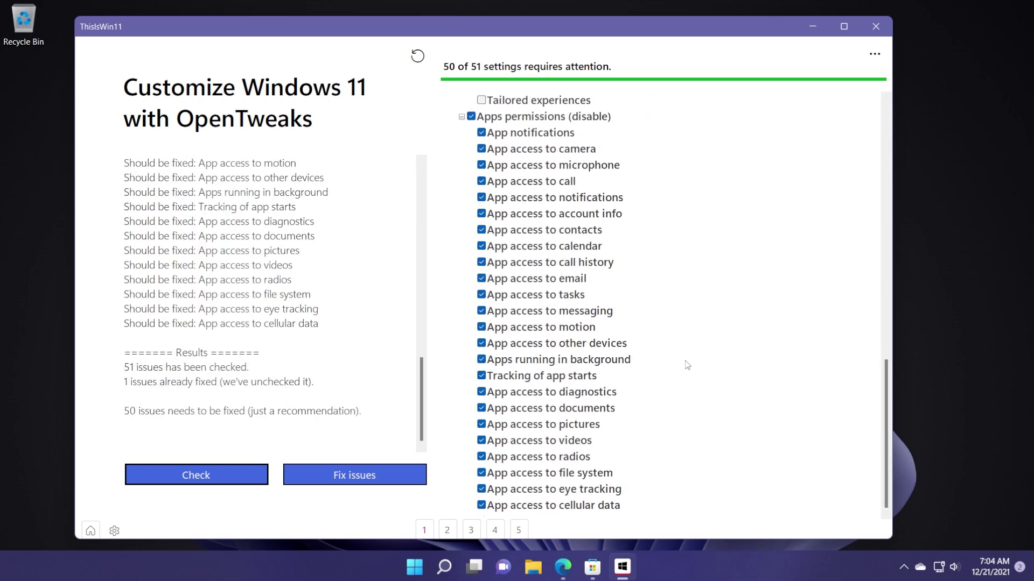
{"action": "left_click_drag", "start_coordinate": [876, 421], "coordinate": [886, 127]}
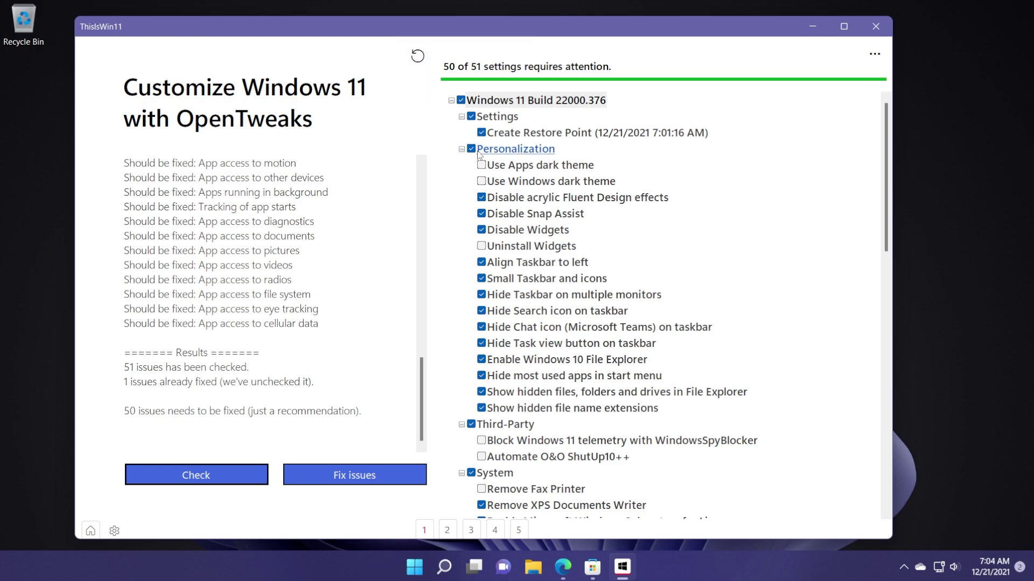
{"action": "left_click", "coordinate": [481, 229]}
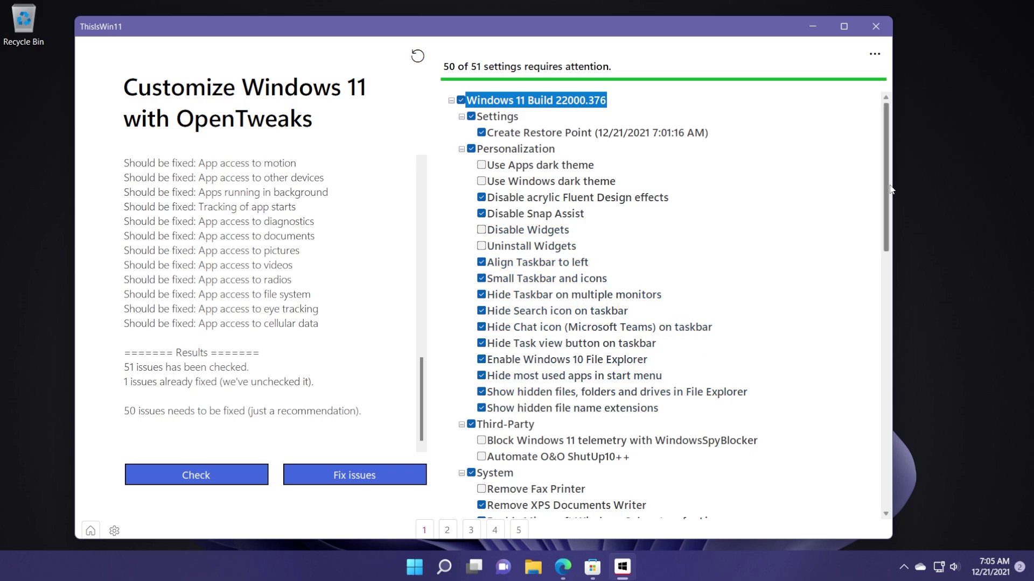
Jump back to the top of the settings tree and review the remaining checked tweaks
{"action": "left_click_drag", "start_coordinate": [891, 188], "coordinate": [891, 265]}
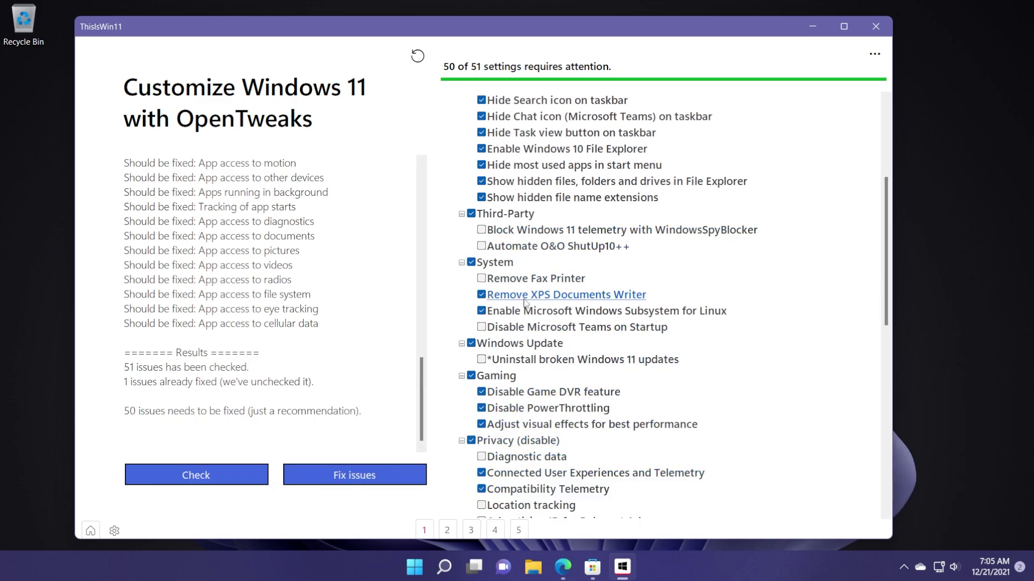
{"action": "key", "text": "Home"}
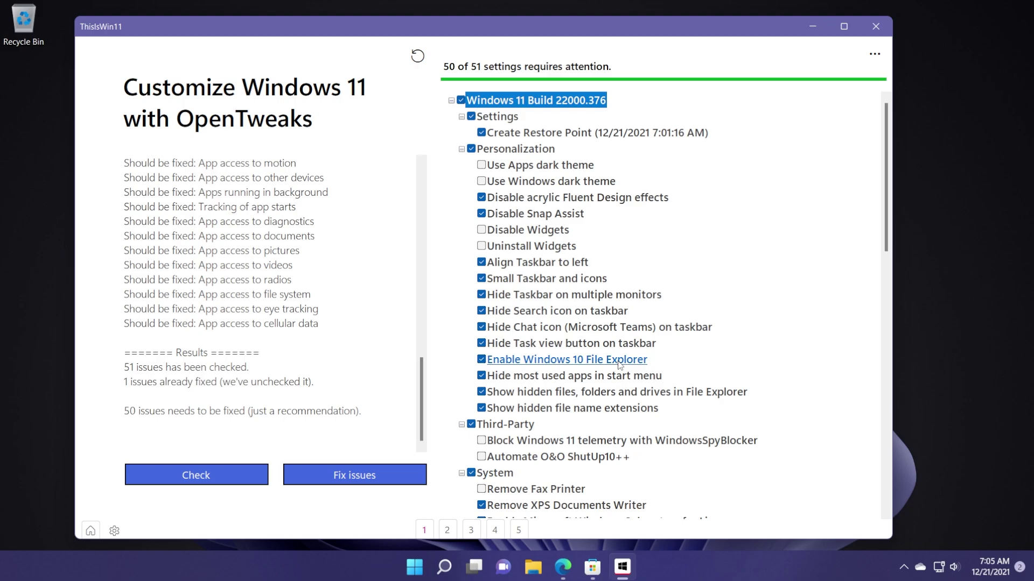
{"action": "scroll", "coordinate": [506, 302], "scroll_direction": "down", "scroll_amount": 9}
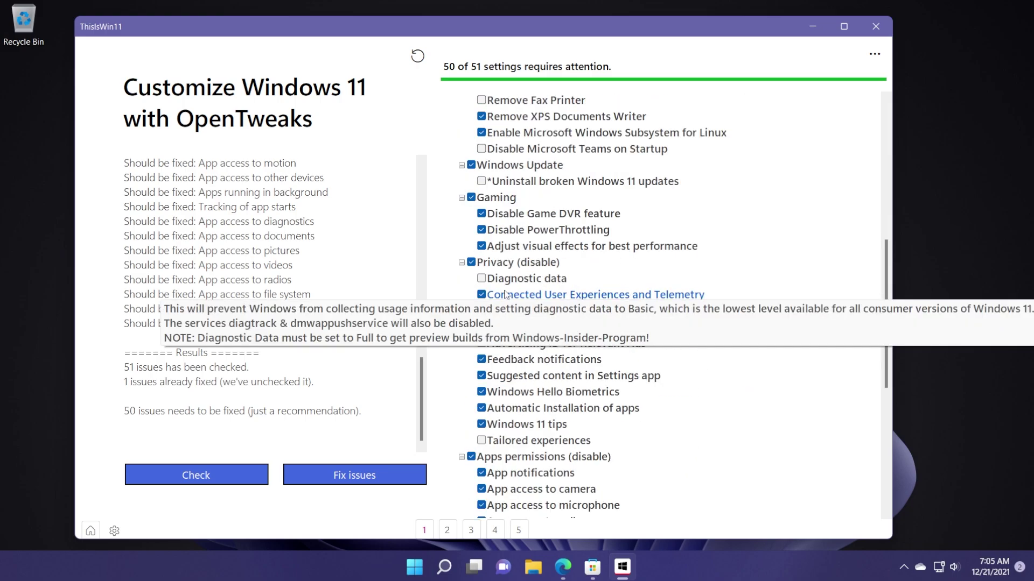
{"action": "scroll", "coordinate": [505, 294], "scroll_direction": "down", "scroll_amount": 5}
{"action": "scroll", "coordinate": [517, 323], "scroll_direction": "up", "scroll_amount": 14}
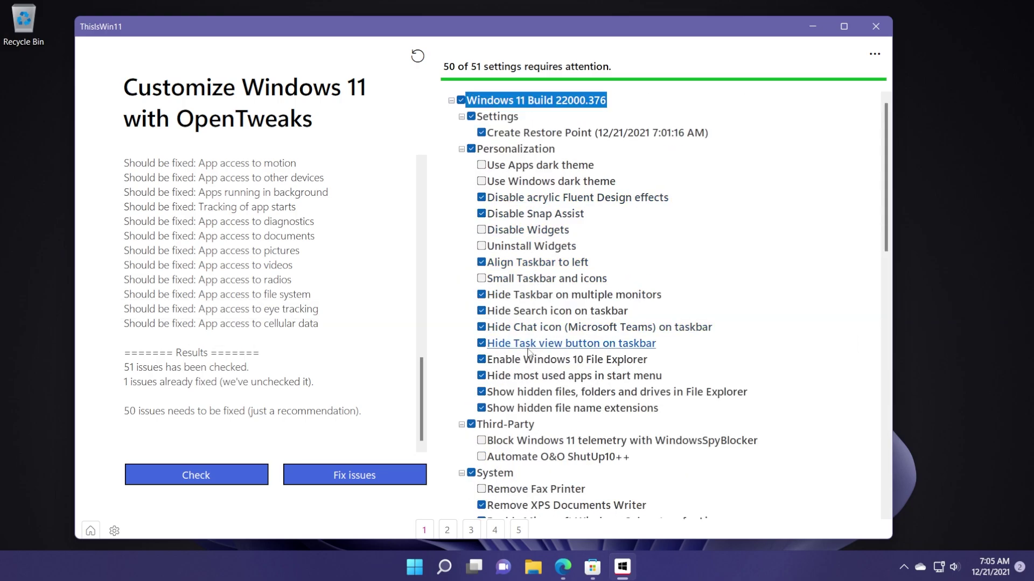
{"action": "scroll", "coordinate": [867, 140], "scroll_direction": "down", "scroll_amount": 12}
{"action": "scroll", "coordinate": [867, 140], "scroll_direction": "up", "scroll_amount": 12}
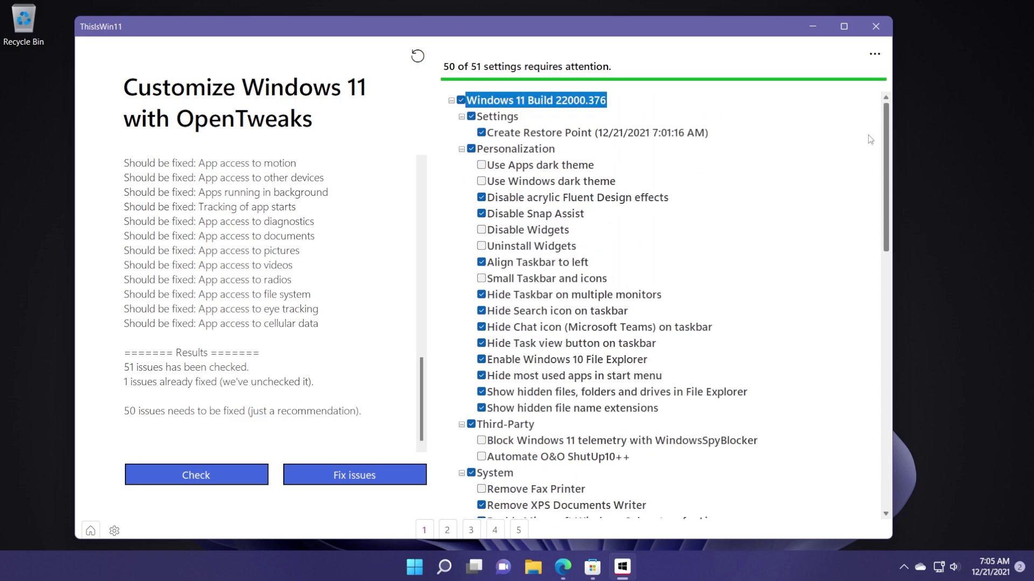
Apply the checked fixes and scroll the tweak list down to Apps permissions
{"action": "left_click", "coordinate": [349, 481]}
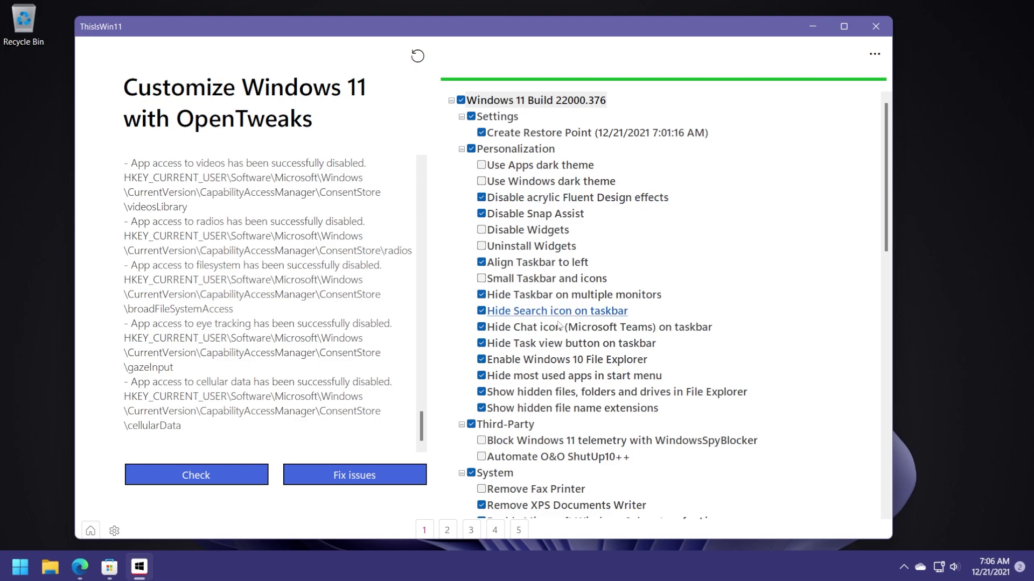
{"action": "left_click_drag", "start_coordinate": [886, 159], "coordinate": [856, 452]}
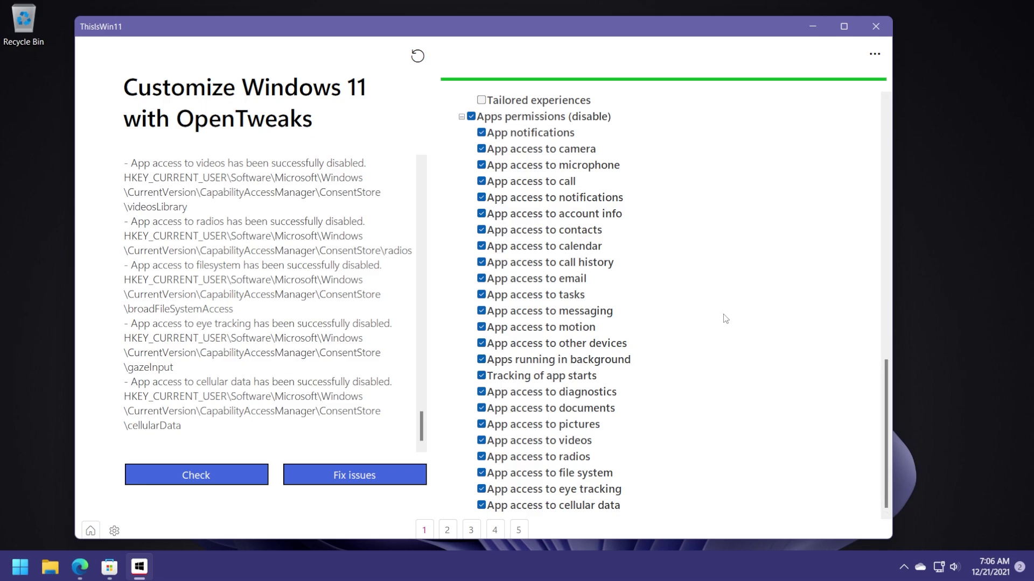
Open the PumpedApp page and scroll through its list of 95 removable apps
{"action": "left_click", "coordinate": [447, 530]}
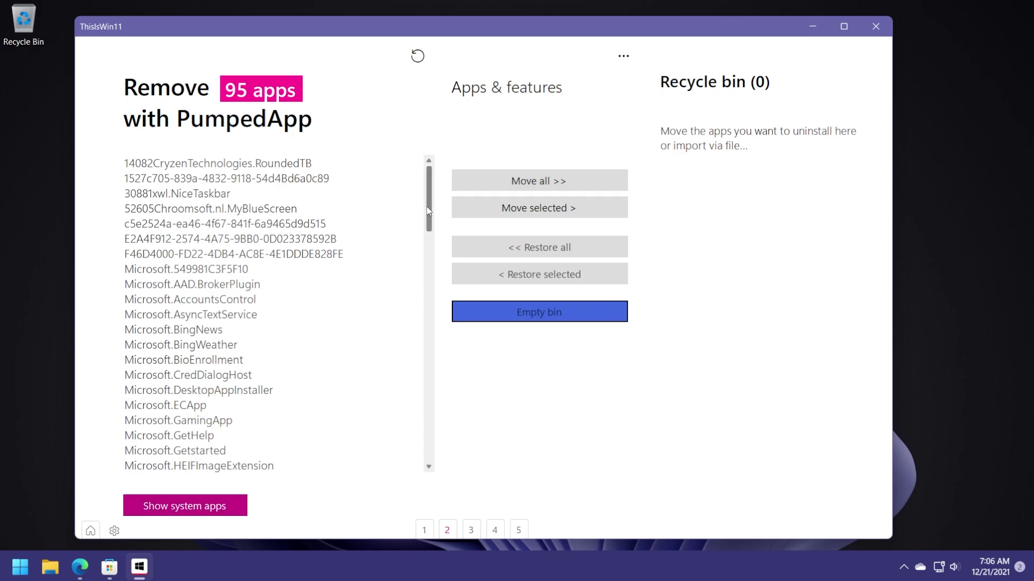
{"action": "left_click_drag", "start_coordinate": [429, 199], "coordinate": [395, 192]}
{"action": "scroll", "coordinate": [386, 173], "scroll_direction": "down", "scroll_amount": 15}
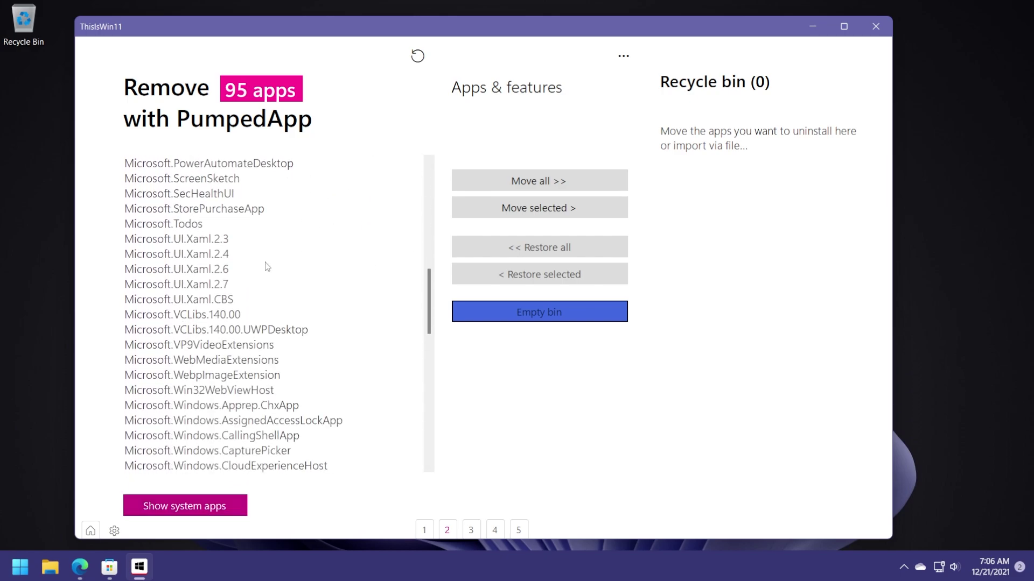
{"action": "scroll", "coordinate": [293, 276], "scroll_direction": "down", "scroll_amount": 20}
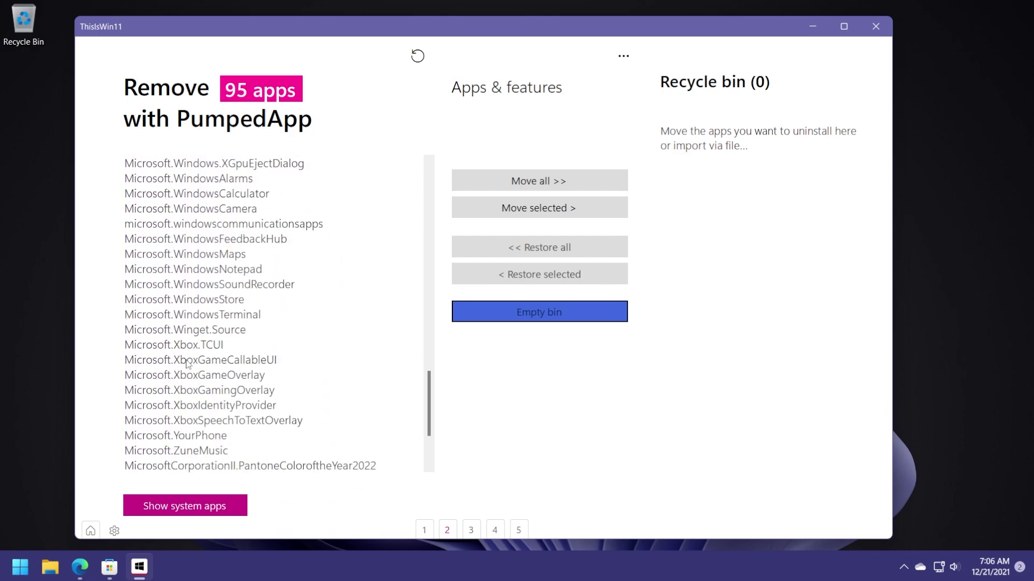
{"action": "scroll", "coordinate": [187, 365], "scroll_direction": "up", "scroll_amount": 20}
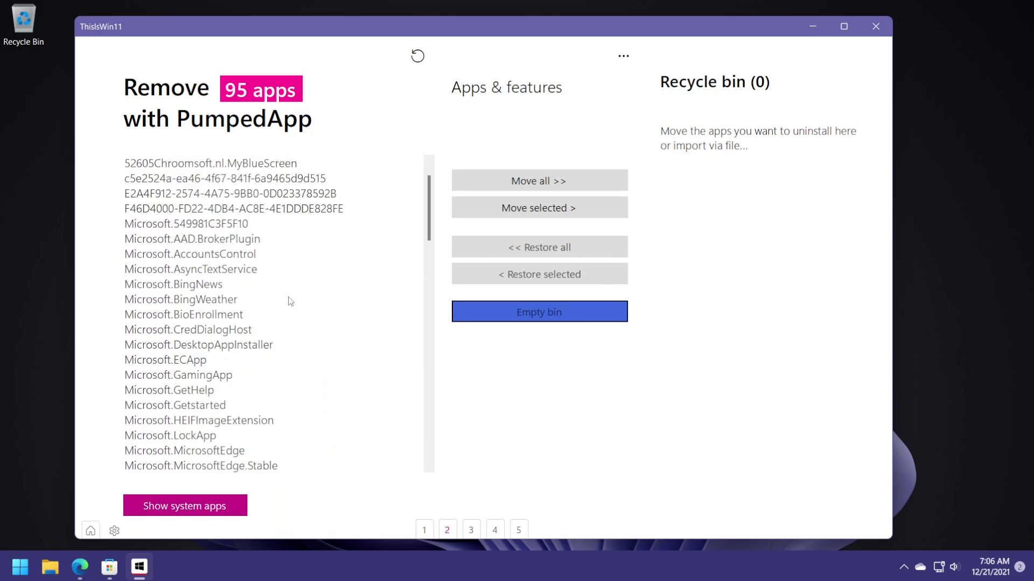
Select Microsoft.BingWeather and move it to the removal bin
{"action": "left_click", "coordinate": [196, 303]}
{"action": "left_click", "coordinate": [200, 287]}
{"action": "left_click", "coordinate": [203, 301]}
{"action": "left_click", "coordinate": [520, 212]}
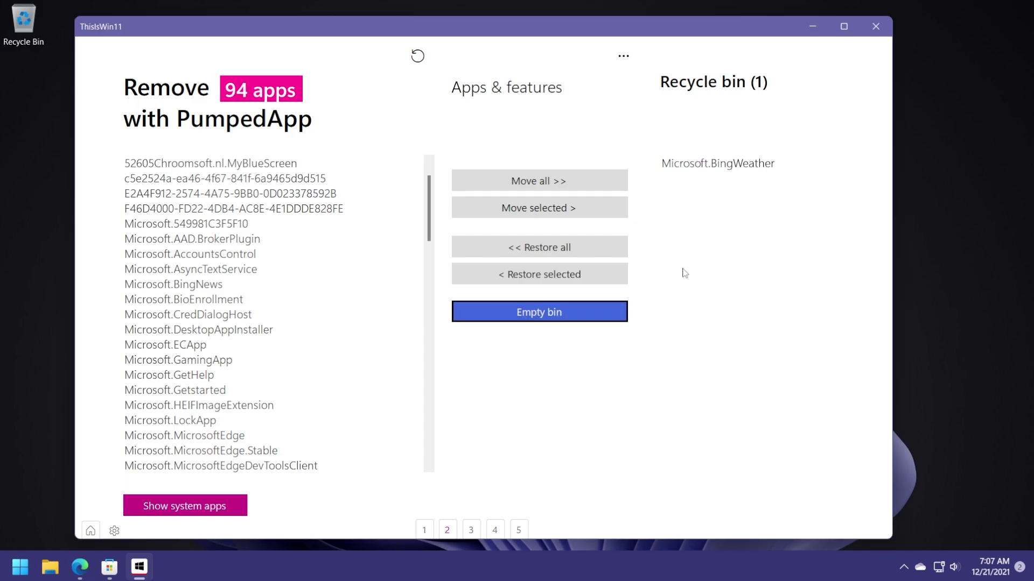
Empty the bin to uninstall BingWeather, then scroll the remaining 94-app list
{"action": "left_click", "coordinate": [536, 315]}
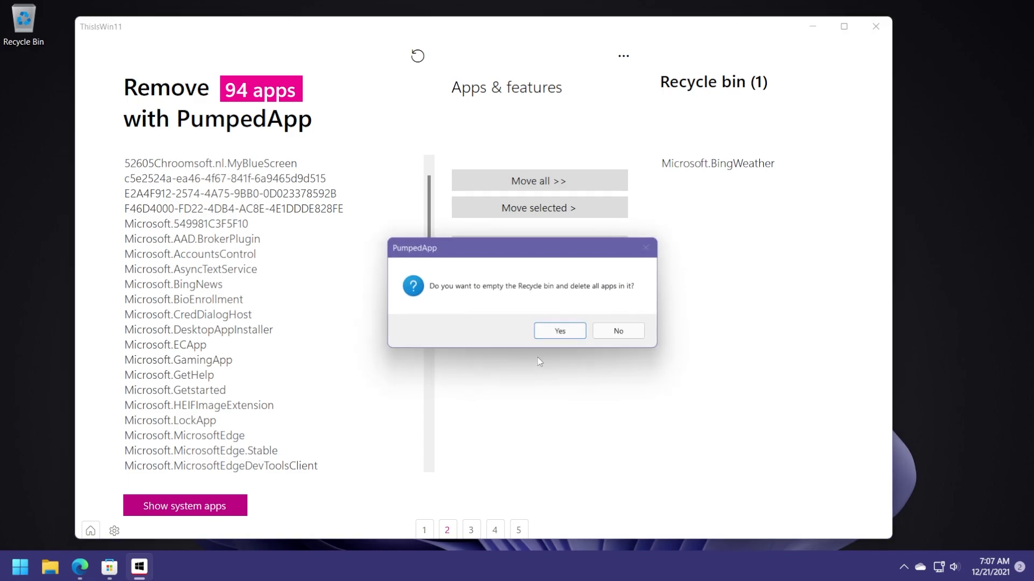
{"action": "left_click", "coordinate": [554, 331]}
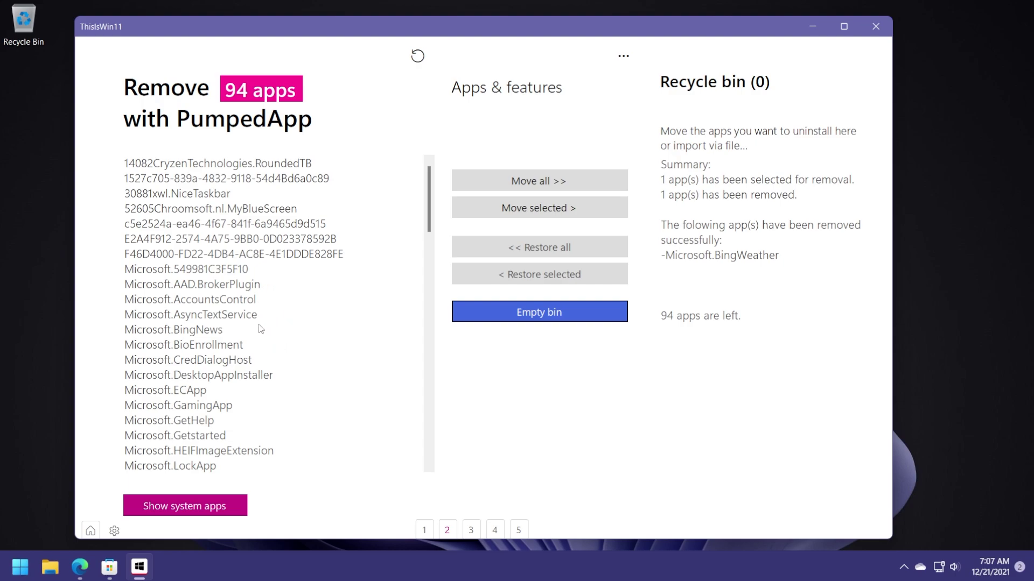
{"action": "left_click_drag", "start_coordinate": [430, 172], "coordinate": [423, 271]}
{"action": "left_click_drag", "start_coordinate": [428, 223], "coordinate": [429, 452]}
{"action": "scroll", "coordinate": [256, 315], "scroll_direction": "up", "scroll_amount": 6}
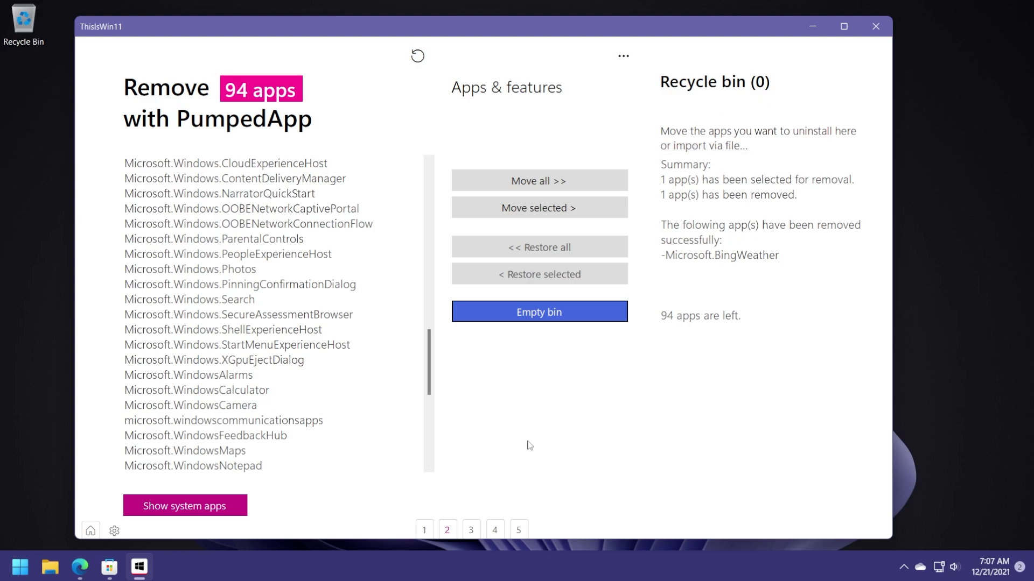
Open the Install apps page and expand the Network, PDF reader and Entertainment categories
{"action": "left_click", "coordinate": [471, 530]}
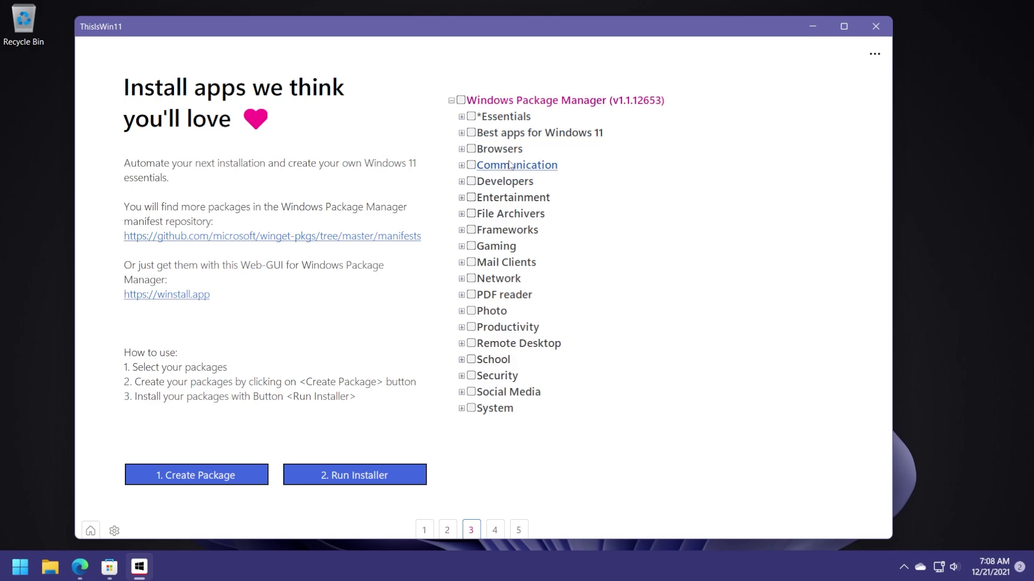
{"action": "double_click", "coordinate": [500, 277]}
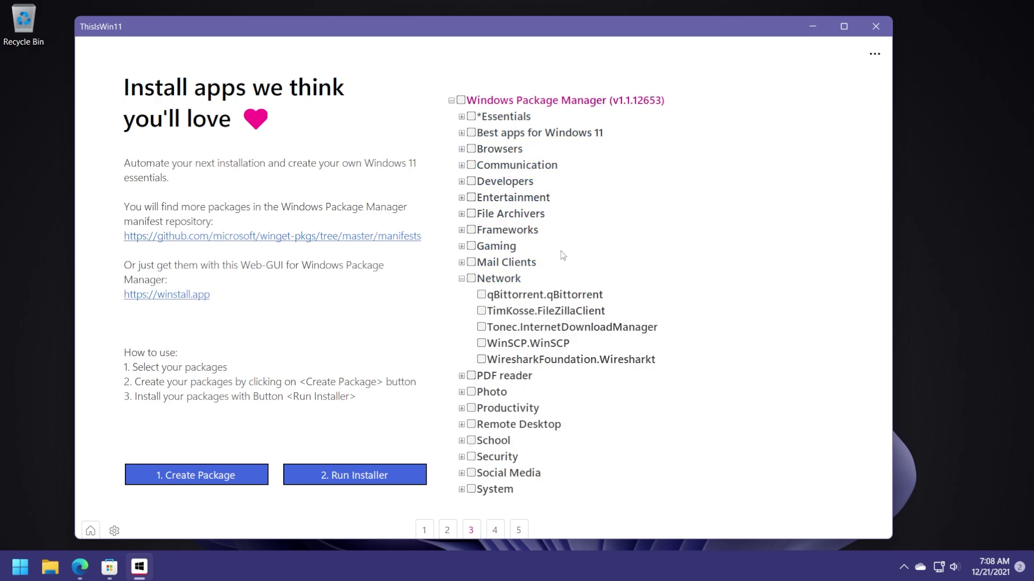
{"action": "left_click", "coordinate": [463, 376]}
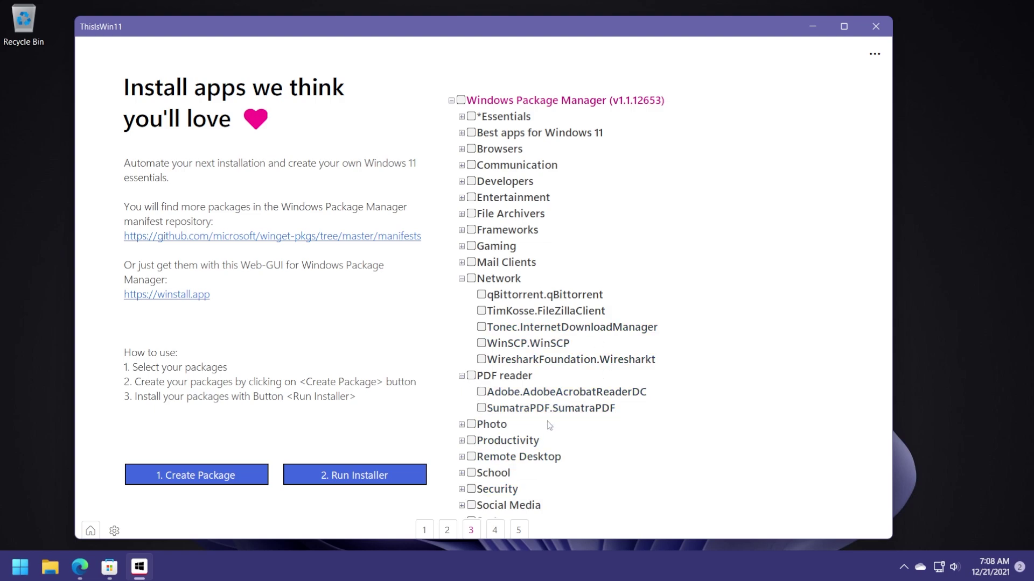
{"action": "left_click", "coordinate": [461, 199]}
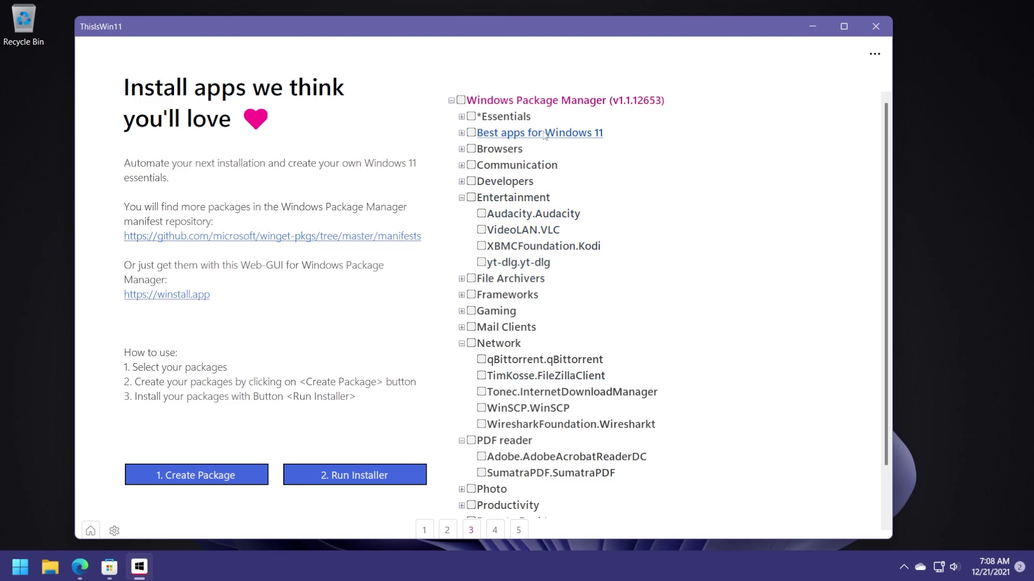
{"action": "scroll", "coordinate": [522, 230], "scroll_direction": "down", "scroll_amount": 2}
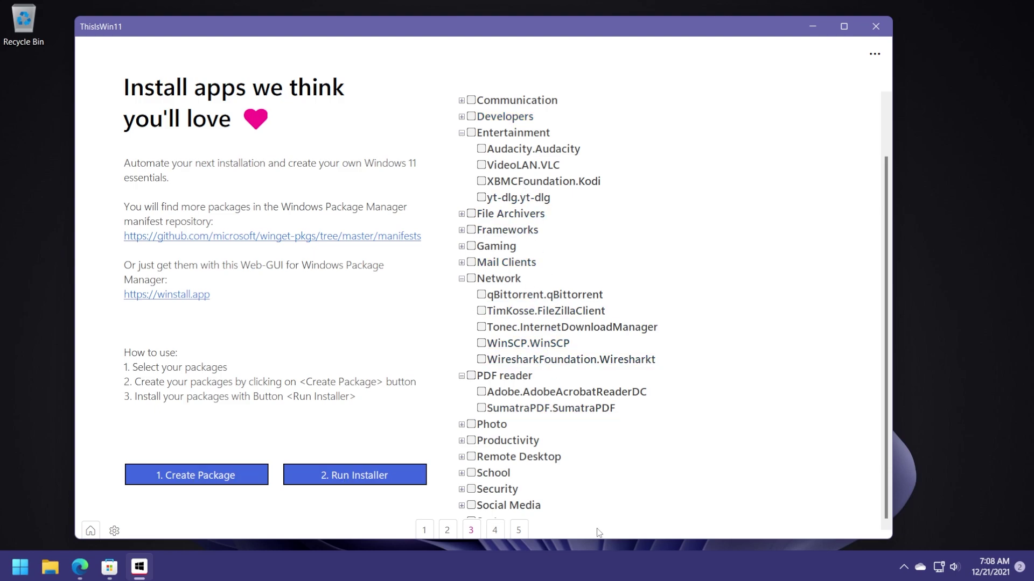
Run the (Apps) Remove OneDrive script immediately, then search Windows for 'one'
{"action": "left_click", "coordinate": [495, 531]}
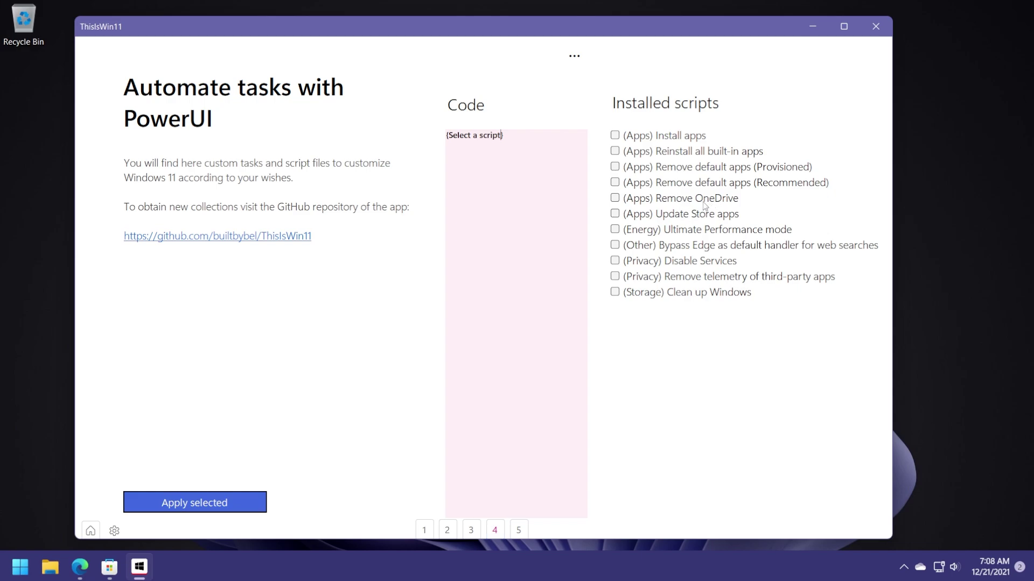
{"action": "left_click", "coordinate": [616, 202]}
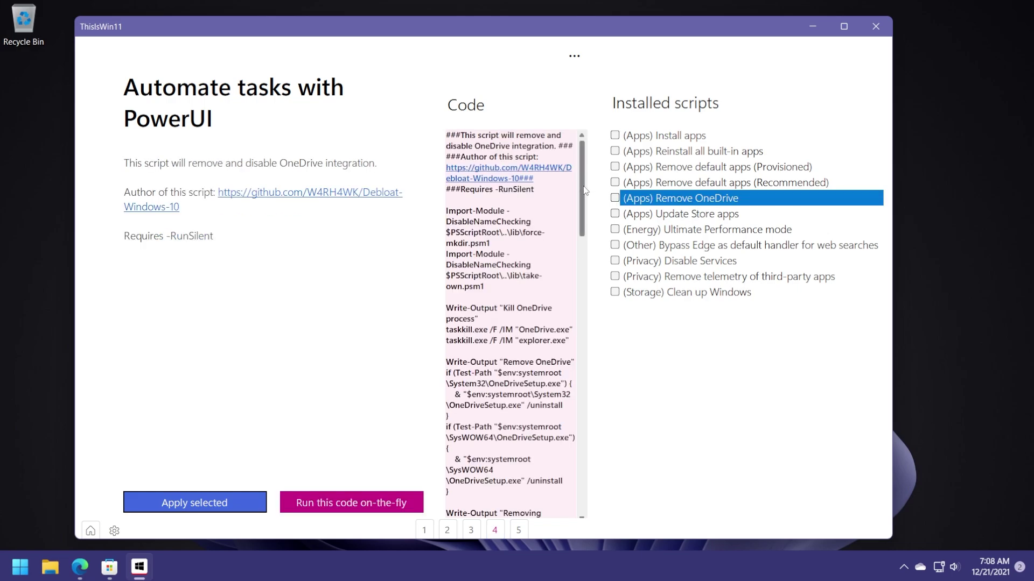
{"action": "left_click_drag", "start_coordinate": [585, 191], "coordinate": [576, 151]}
{"action": "left_click", "coordinate": [615, 198]}
{"action": "left_click", "coordinate": [339, 505]}
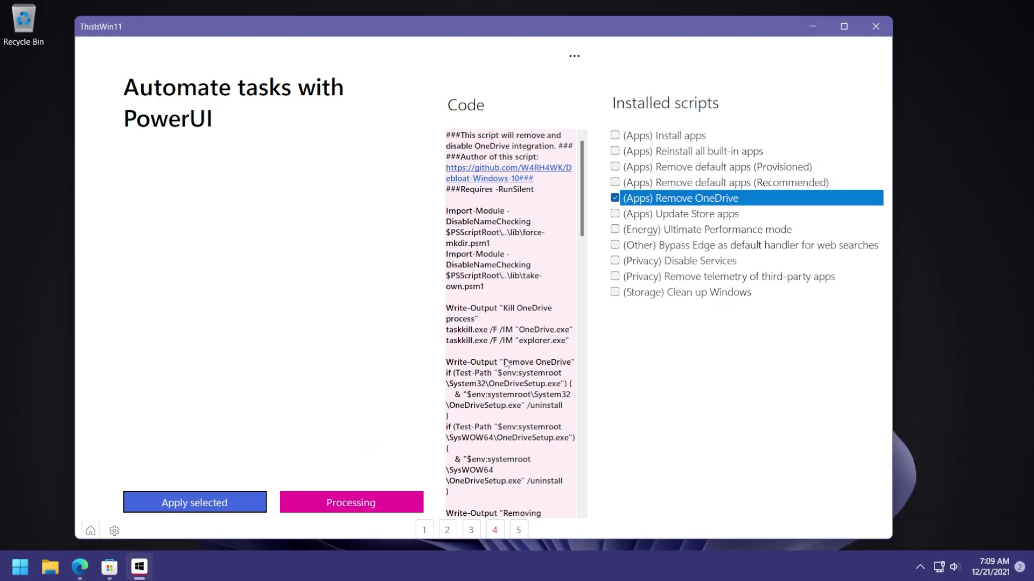
{"action": "key", "text": "super"}
{"action": "type", "text": "one"}
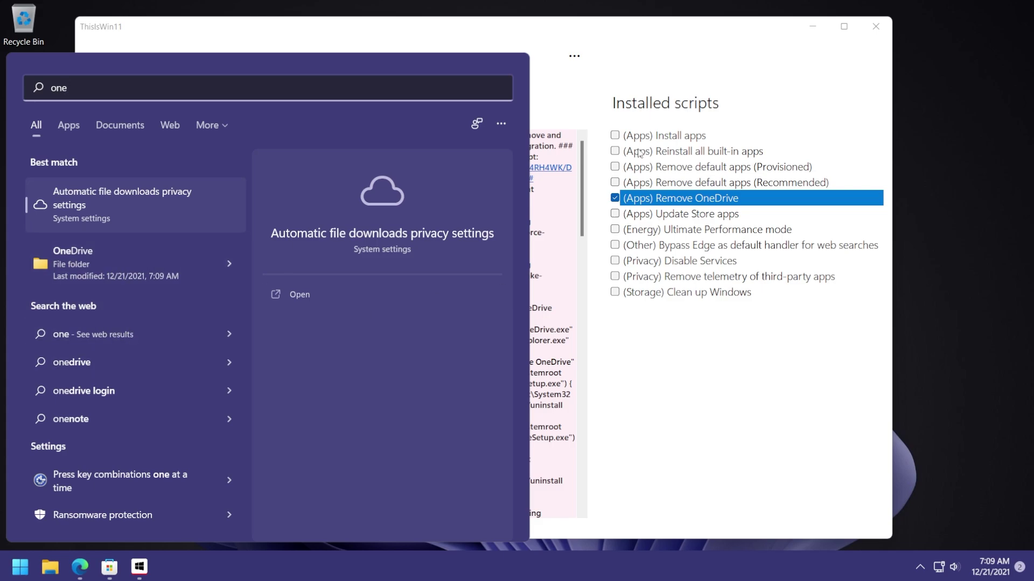
Dismiss the search and switch to the Extensions page listing three plugins
{"action": "left_click", "coordinate": [621, 62]}
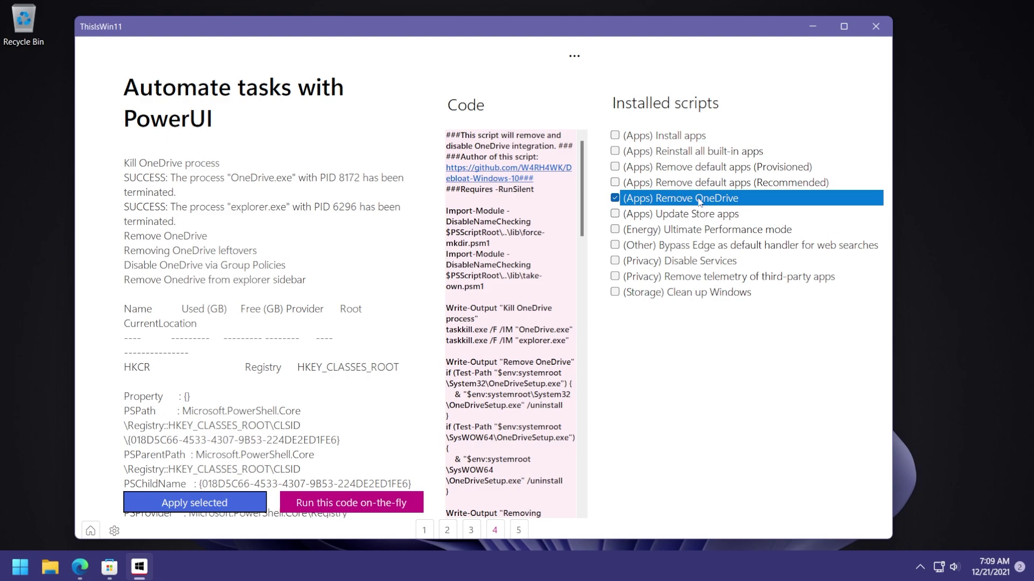
{"action": "left_click", "coordinate": [518, 531]}
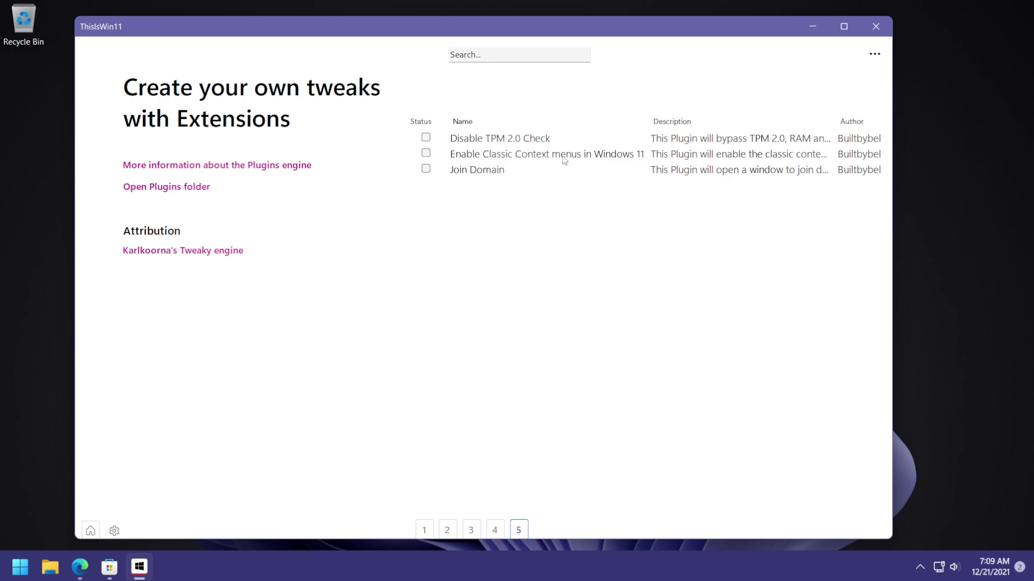
Enable the Classic Context menus plugin, check the desktop menu, then disable it and recheck
{"action": "left_click", "coordinate": [425, 153]}
{"action": "right_click", "coordinate": [919, 237]}
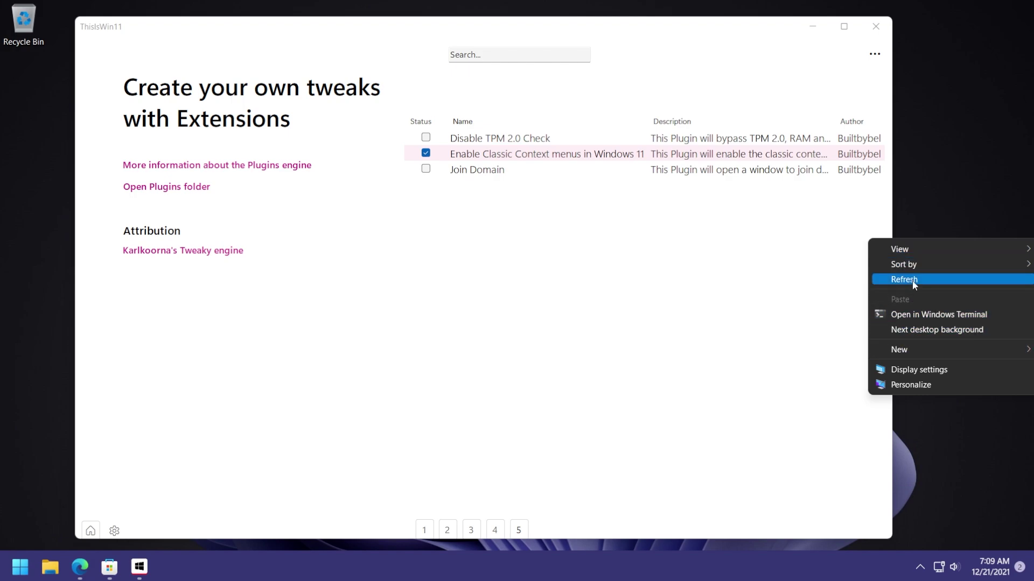
{"action": "left_click", "coordinate": [425, 154]}
{"action": "right_click", "coordinate": [953, 235]}
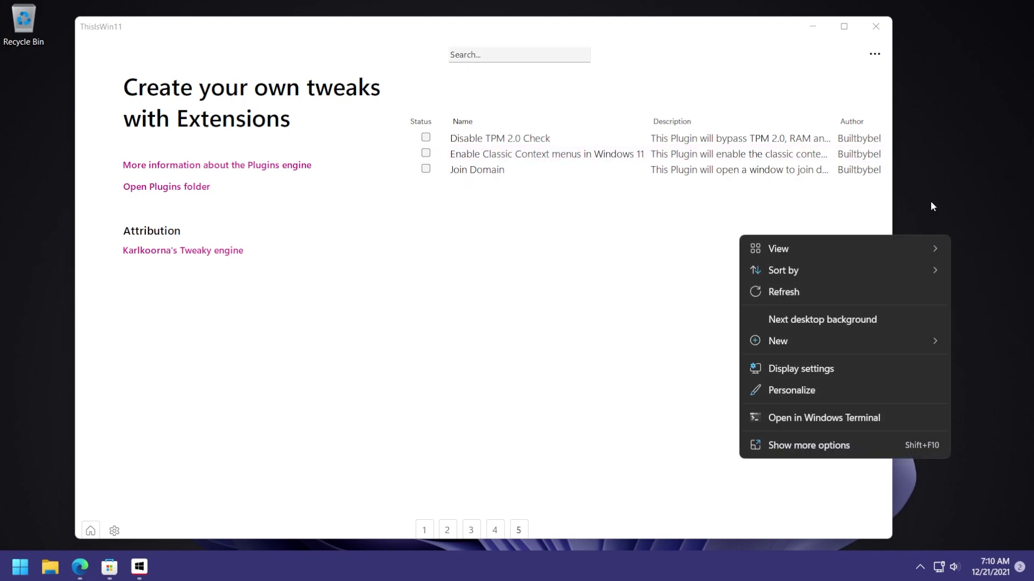
{"action": "left_click", "coordinate": [527, 299]}
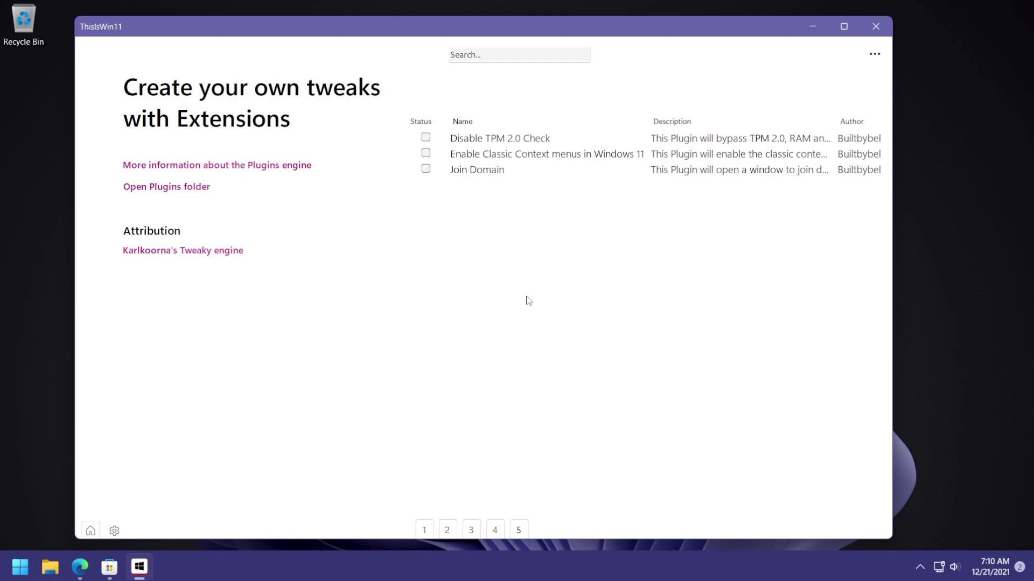
Return to the OpenTweaks page and scroll up through its tweak checklist
{"action": "left_click", "coordinate": [424, 530]}
{"action": "scroll", "coordinate": [725, 289], "scroll_direction": "up", "scroll_amount": 10}
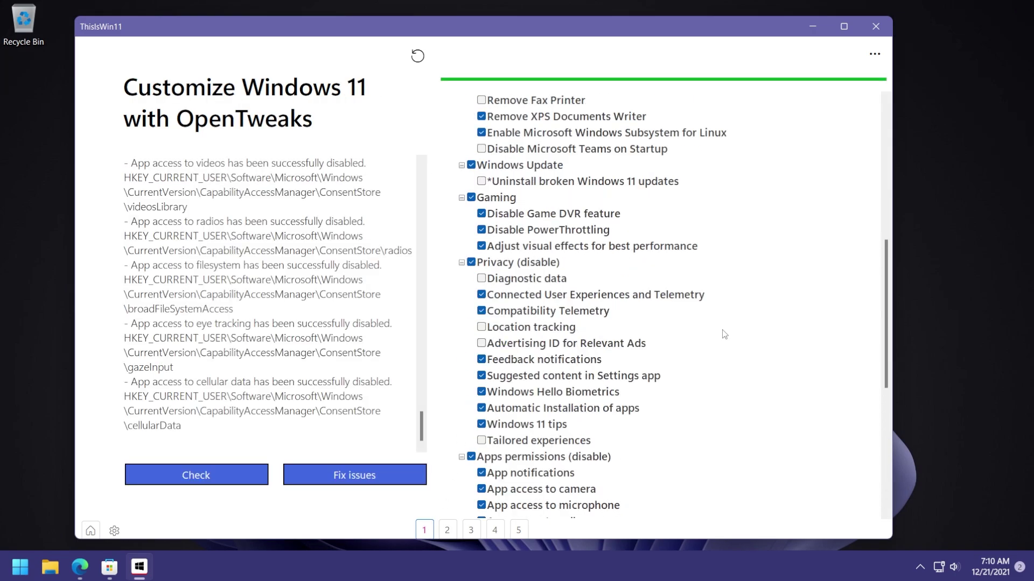
{"action": "scroll", "coordinate": [725, 335], "scroll_direction": "up", "scroll_amount": 5}
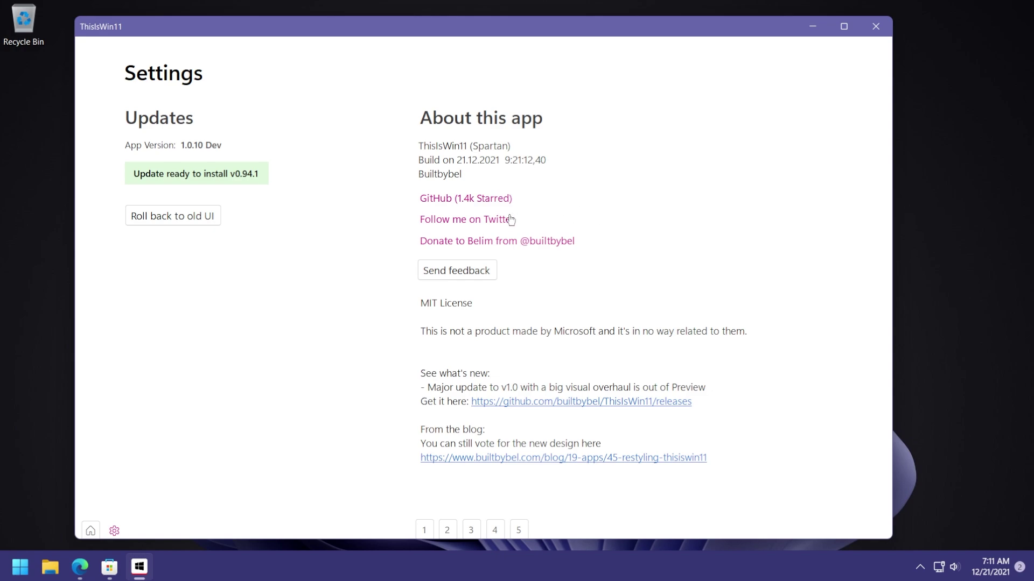
Close the ThisIsWin11 window with Alt+F4
{"action": "key", "text": "alt+F4"}
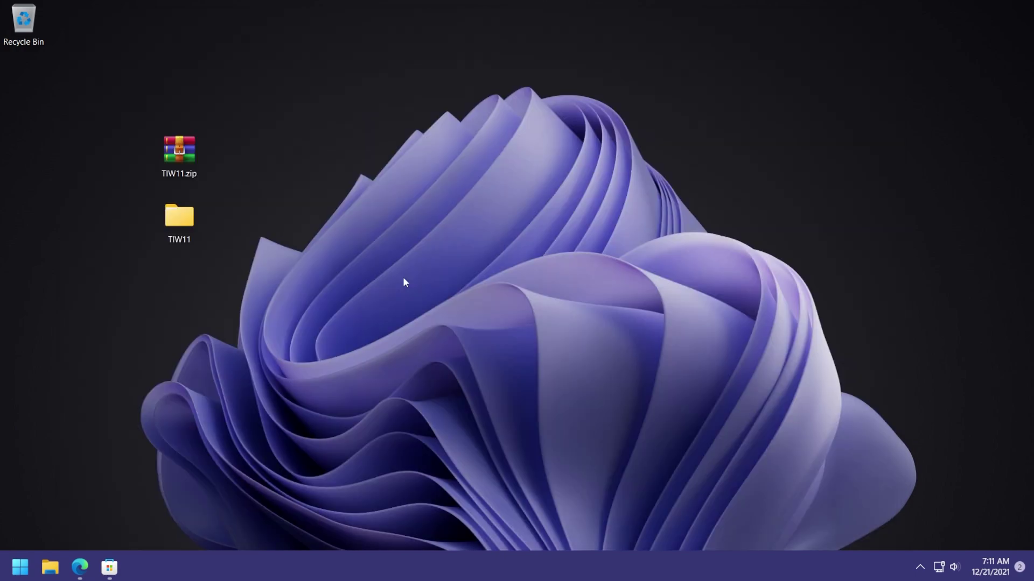